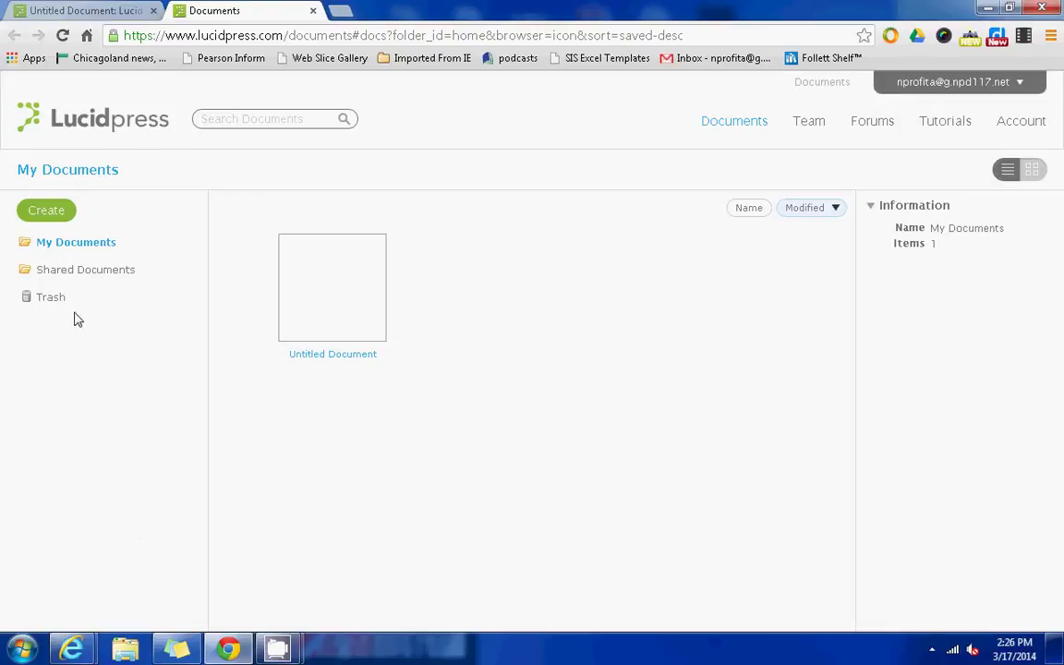
Create a new print document from the golf-course Brochure 3 tri-fold template
{"action": "left_click", "coordinate": [42, 222]}
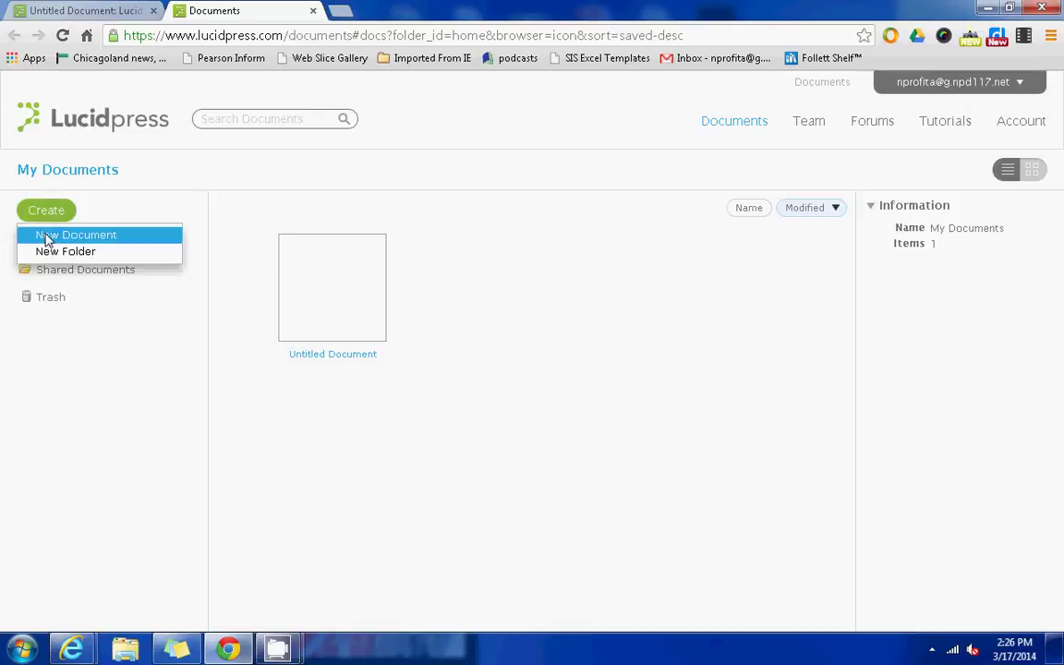
{"action": "left_click", "coordinate": [46, 238]}
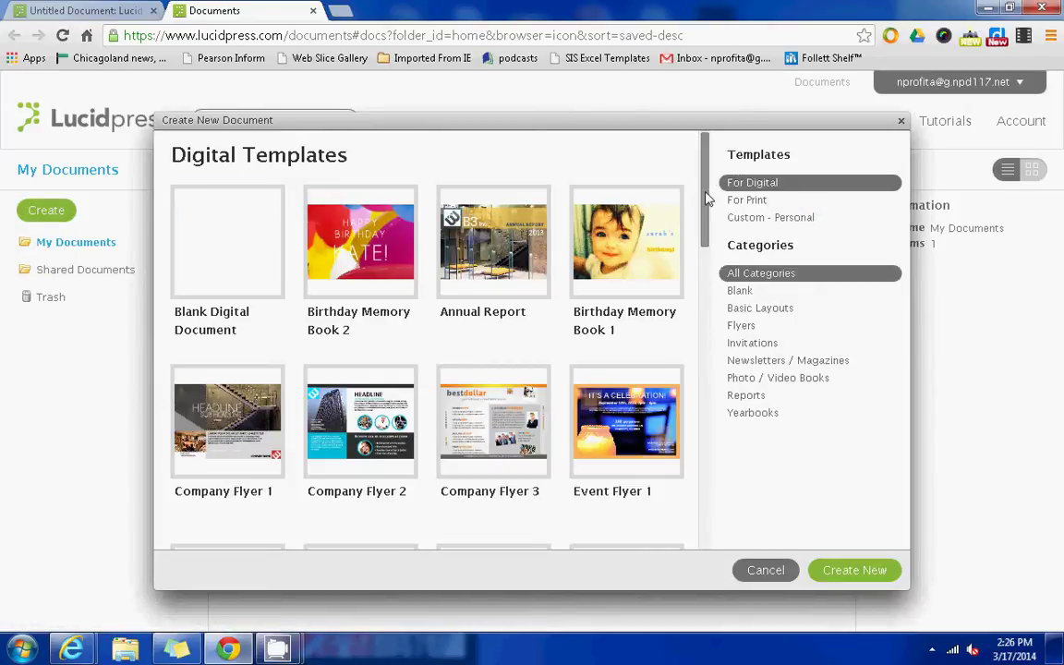
{"action": "mouse_move", "coordinate": [706, 190]}
{"action": "left_mouse_down"}
{"action": "mouse_move", "coordinate": [706, 248]}
{"action": "mouse_move", "coordinate": [706, 187]}
{"action": "left_mouse_up"}
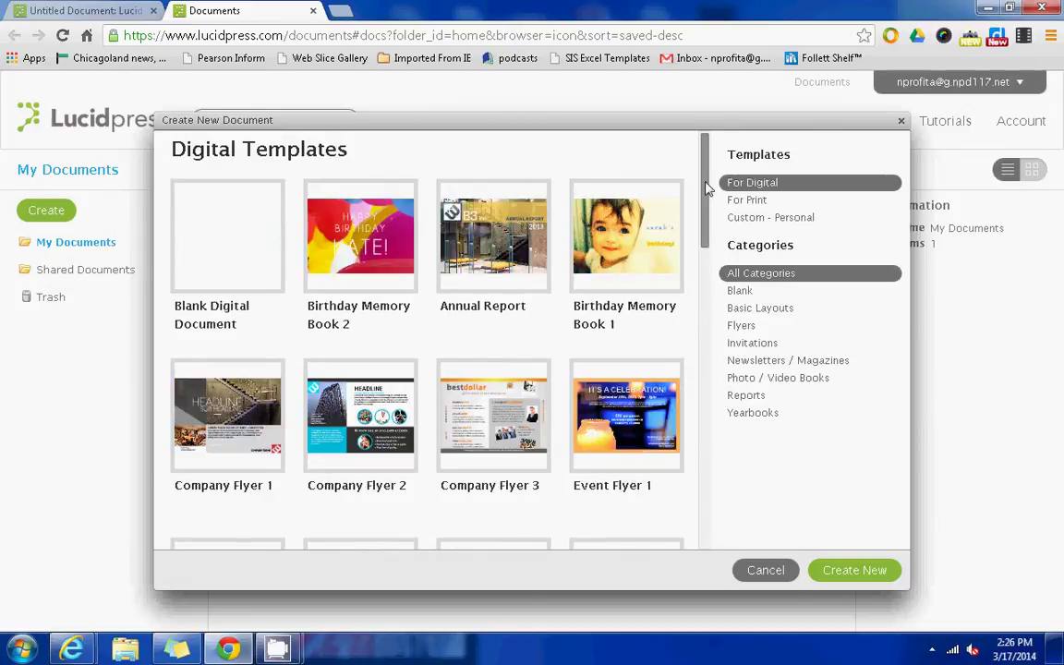
{"action": "left_click", "coordinate": [728, 200]}
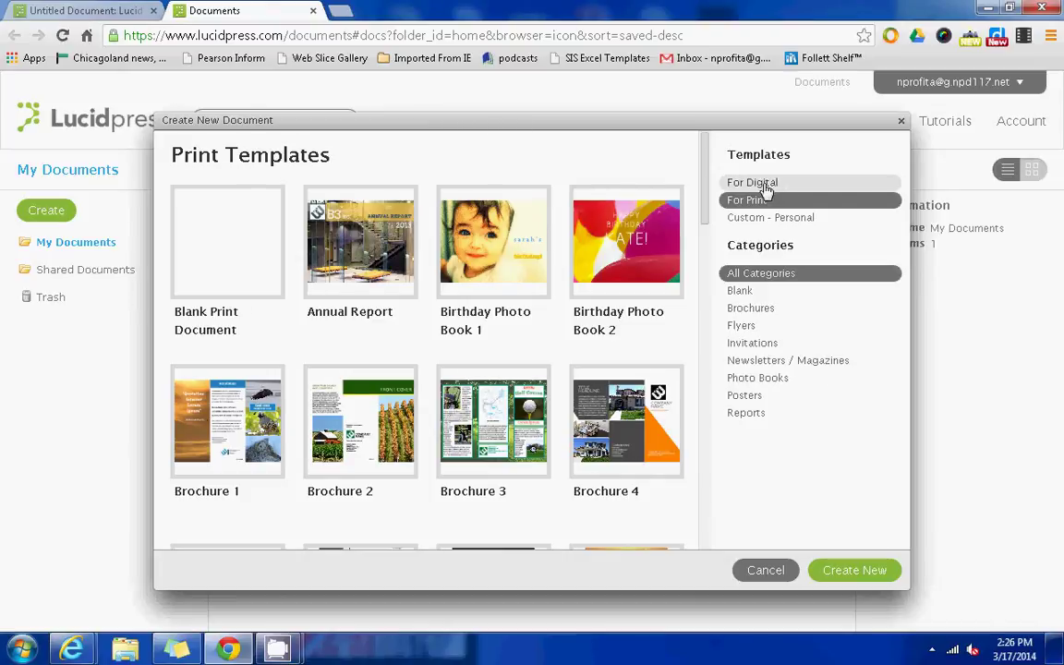
{"action": "left_click", "coordinate": [764, 186]}
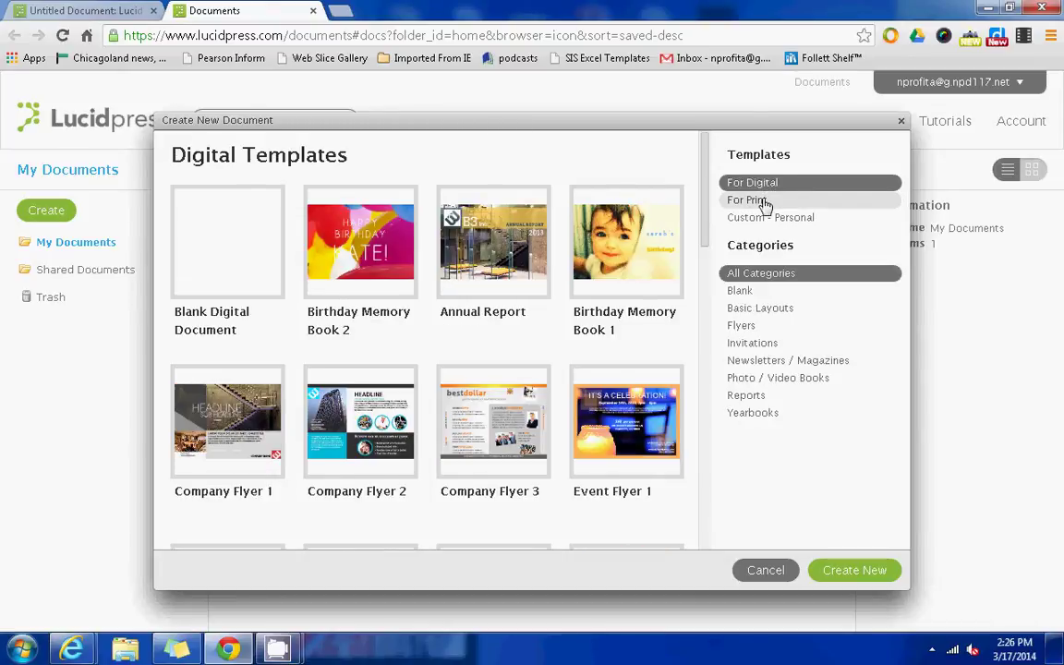
{"action": "left_click", "coordinate": [765, 203]}
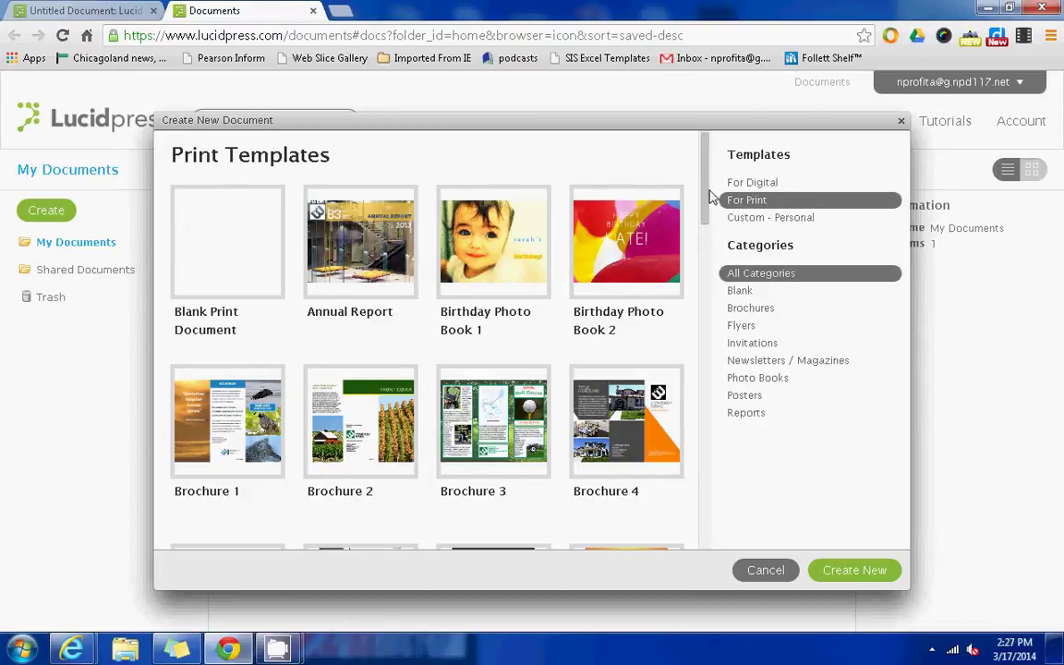
{"action": "left_click_drag", "start_coordinate": [707, 200], "coordinate": [709, 223]}
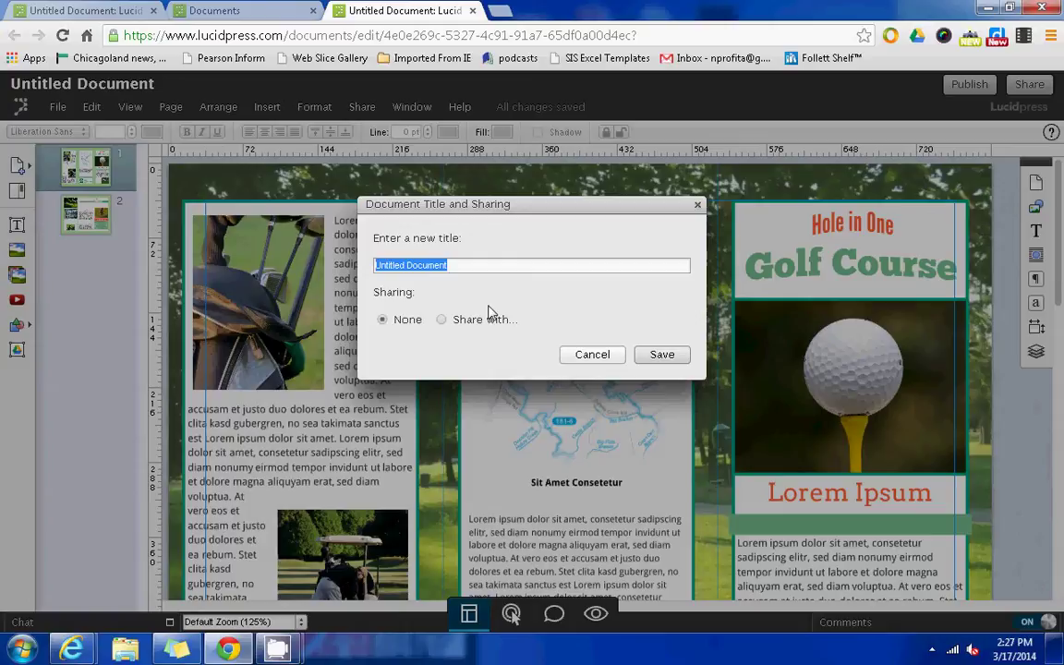
Title the document 'Sample Brochure', set Sharing to None, and save
{"action": "type", "text": "Sample Bor"}
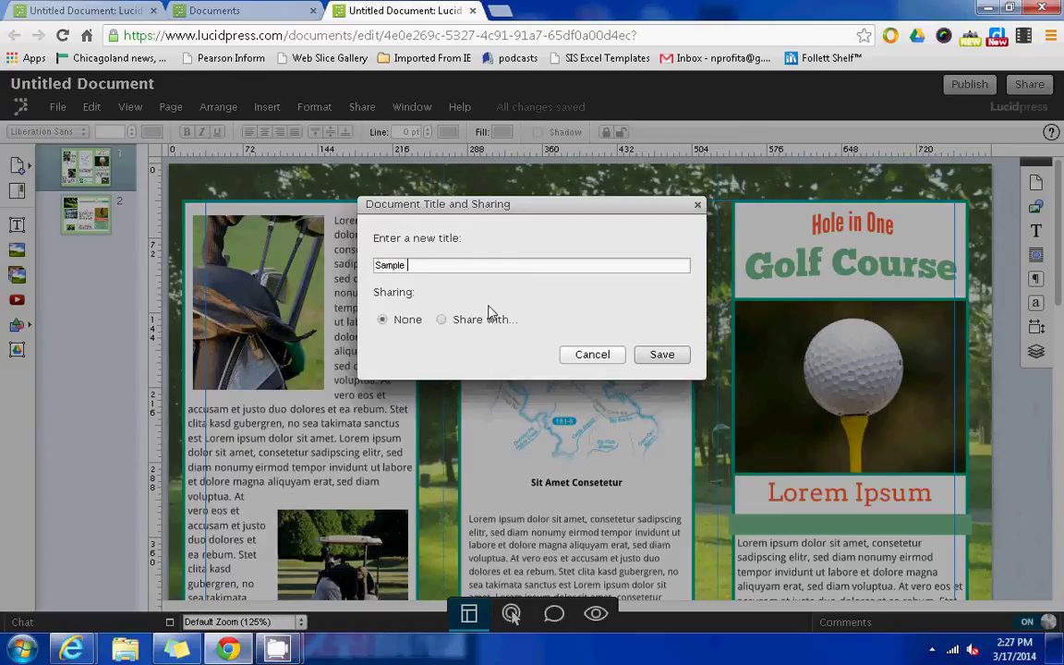
{"action": "key", "text": "BackSpace"}
{"action": "key", "text": "BackSpace"}
{"action": "type", "text": "rochure"}
{"action": "left_click", "coordinate": [443, 320]}
{"action": "left_click", "coordinate": [433, 363]}
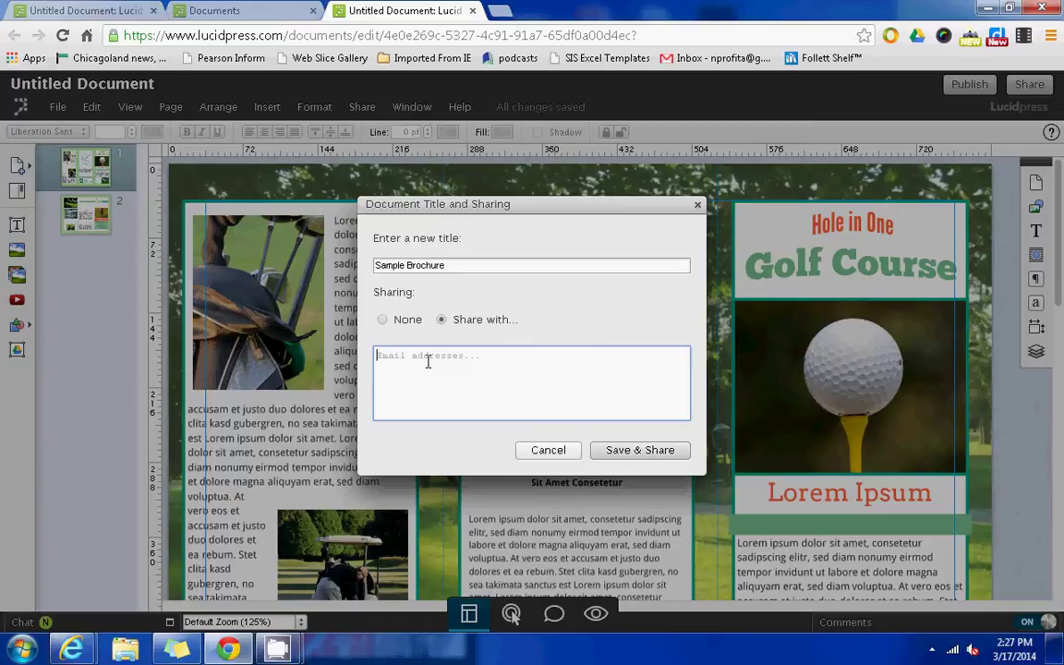
{"action": "left_click", "coordinate": [382, 320]}
{"action": "left_click", "coordinate": [674, 359]}
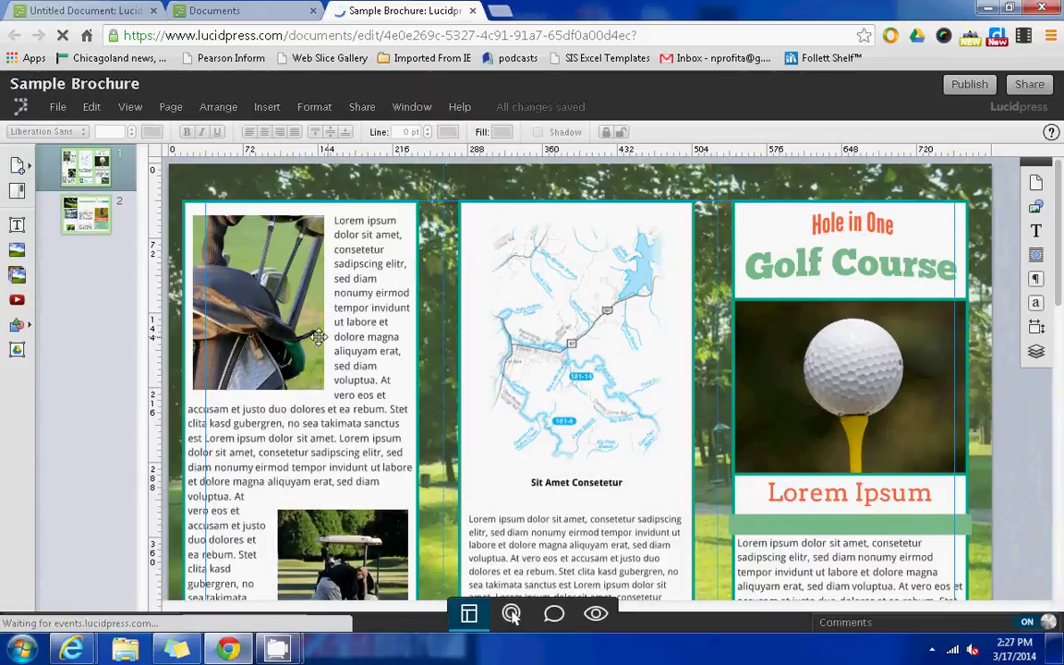
Delete the map image from the middle panel of page 1
{"action": "left_click", "coordinate": [86, 207]}
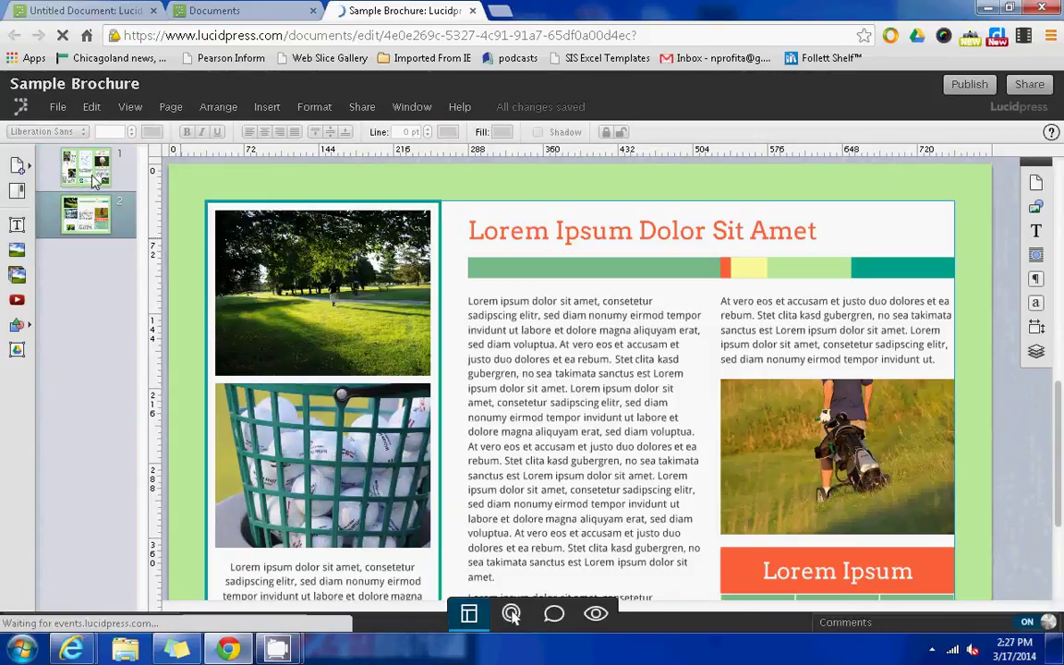
{"action": "left_click", "coordinate": [95, 180]}
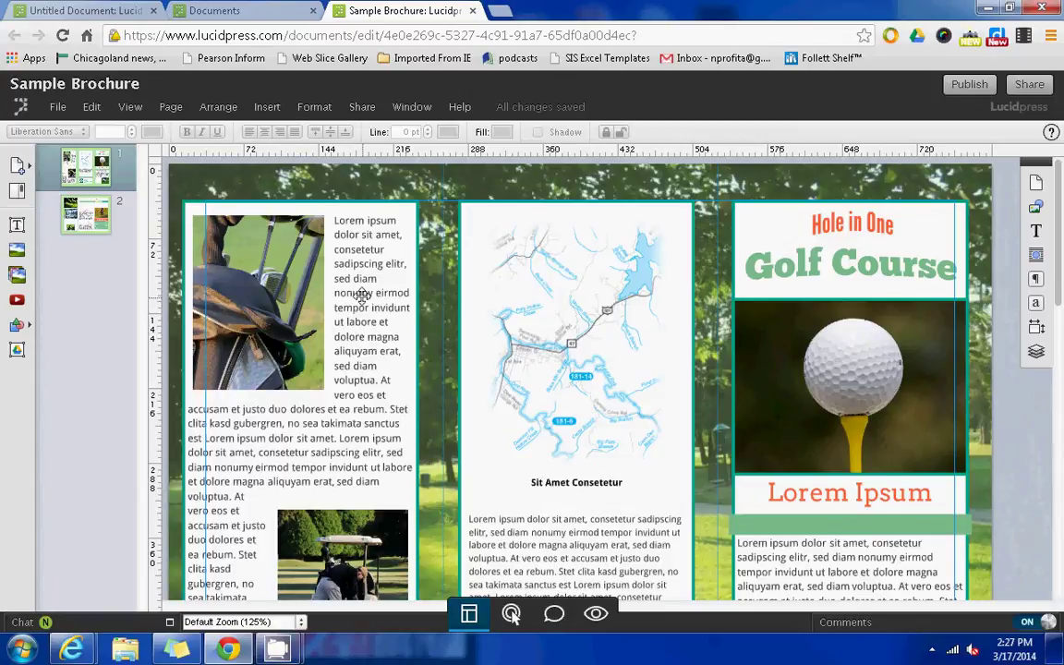
{"action": "left_click", "coordinate": [542, 327]}
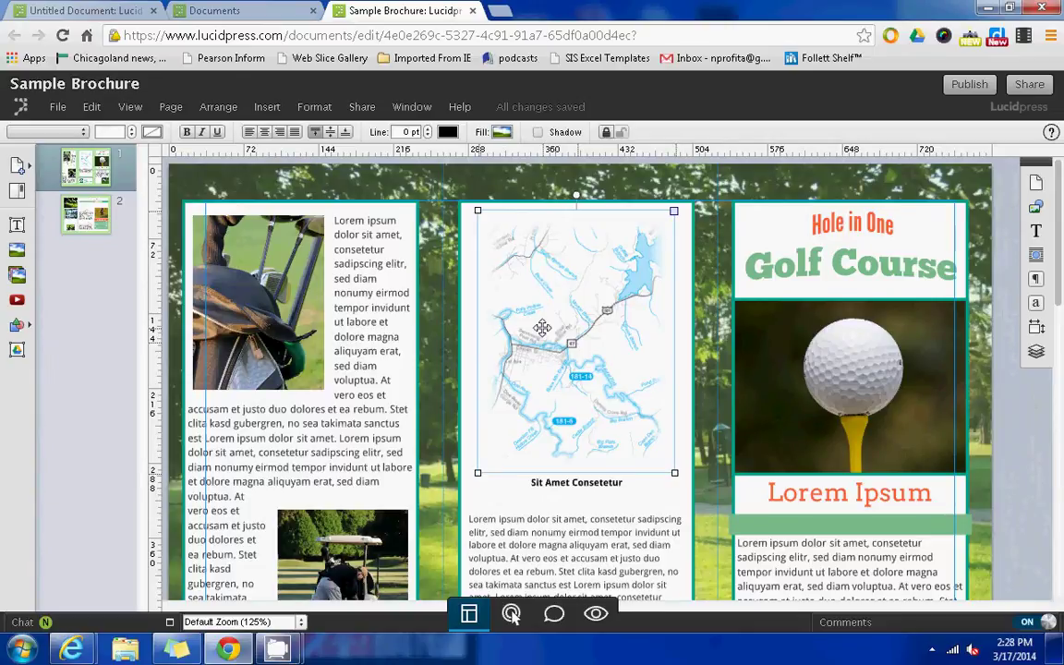
{"action": "key", "text": "Delete"}
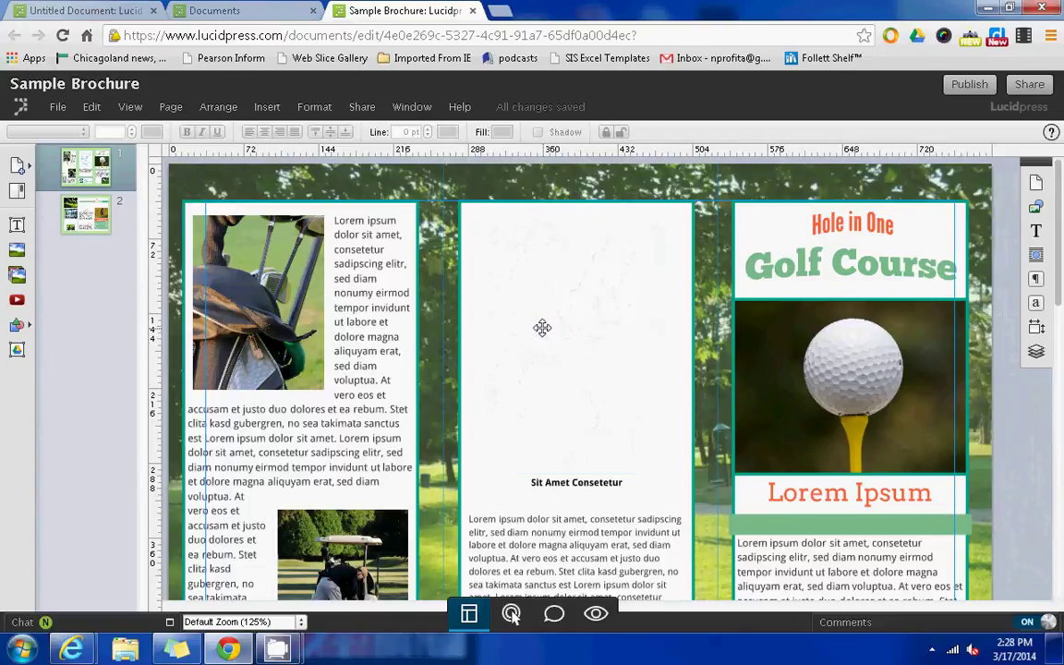
Upload the Hydrangeas photo from the computer to the image library
{"action": "left_click", "coordinate": [17, 261]}
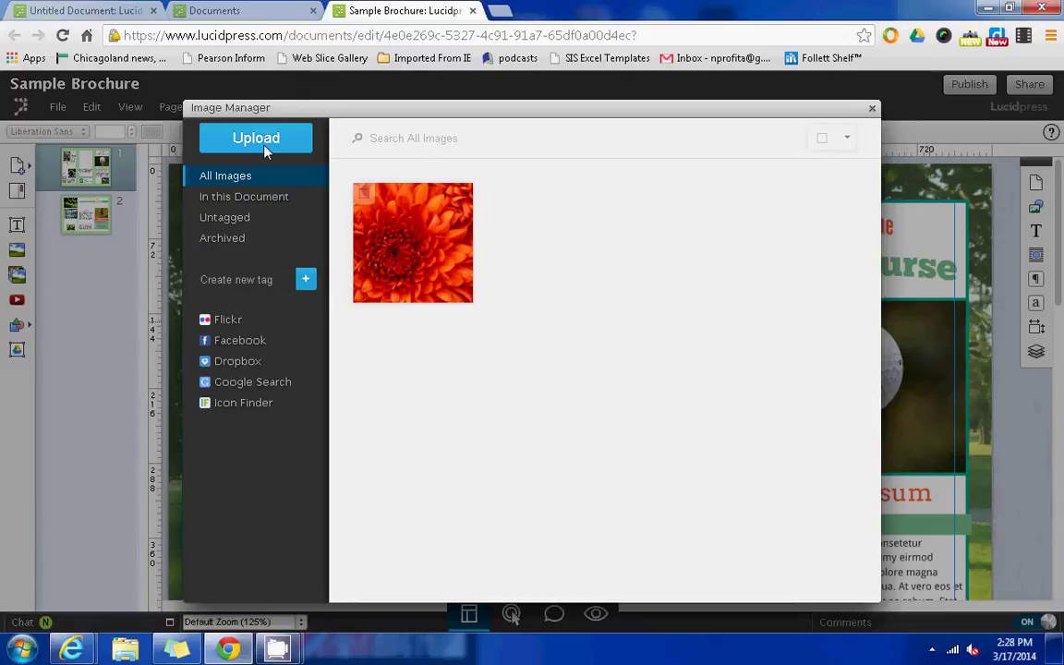
{"action": "left_click", "coordinate": [265, 148]}
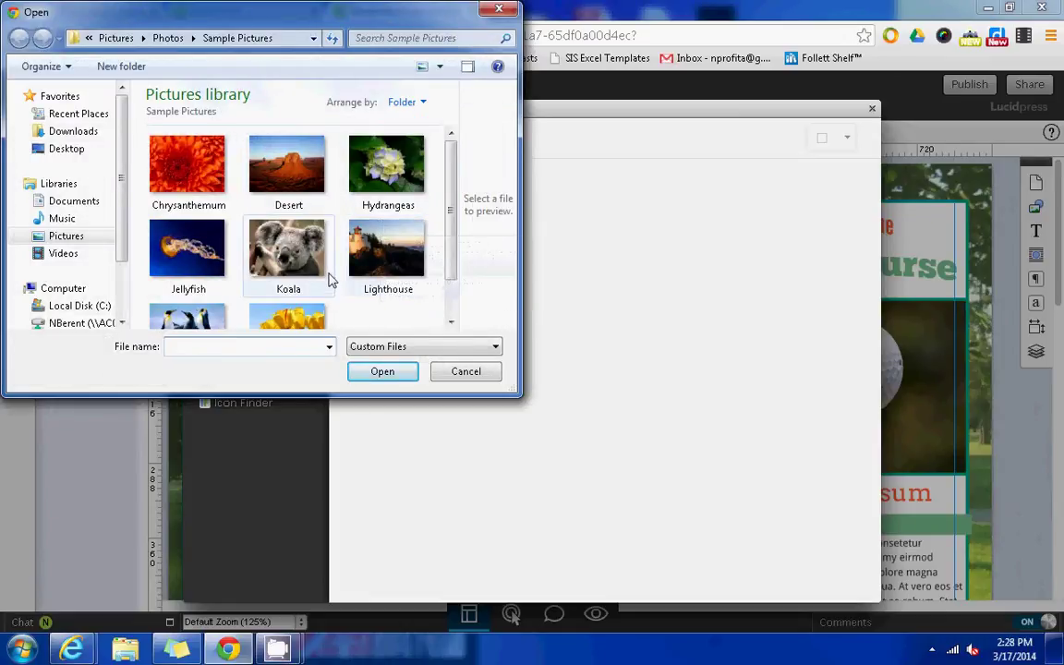
{"action": "left_click", "coordinate": [360, 168]}
{"action": "left_click", "coordinate": [382, 374]}
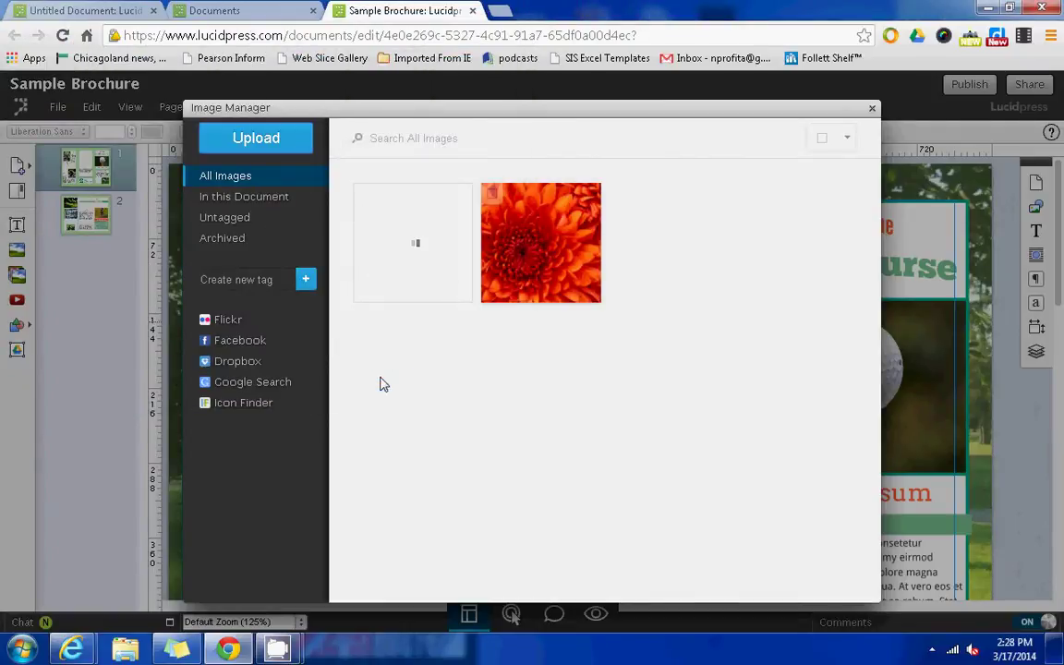
Insert the Hydrangeas photo from Image Manager into the middle panel
{"action": "left_click", "coordinate": [277, 388]}
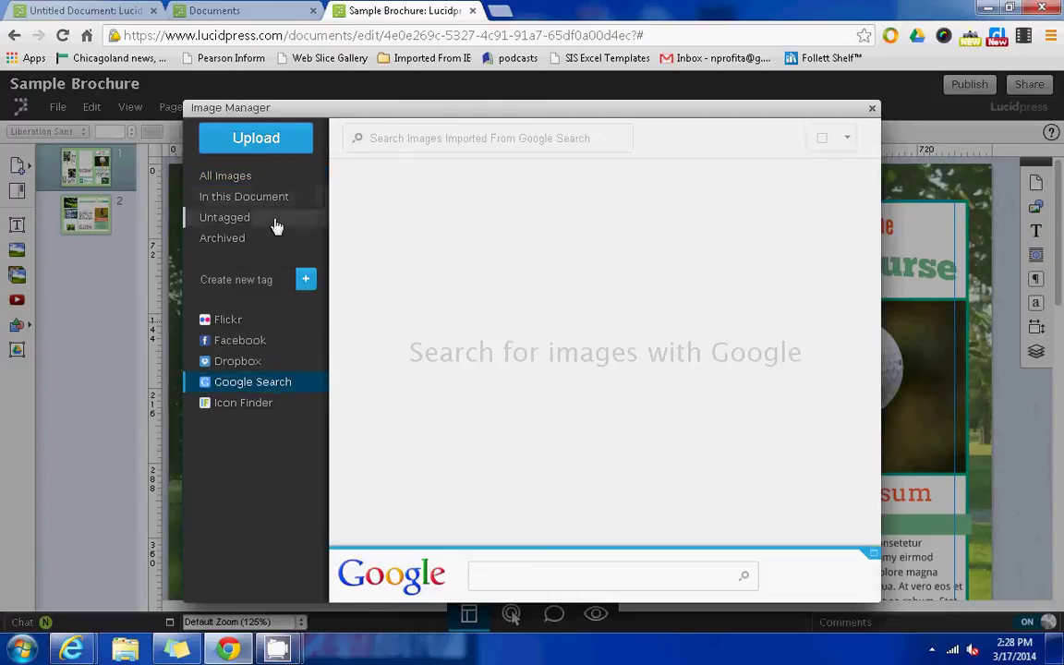
{"action": "left_click", "coordinate": [208, 178]}
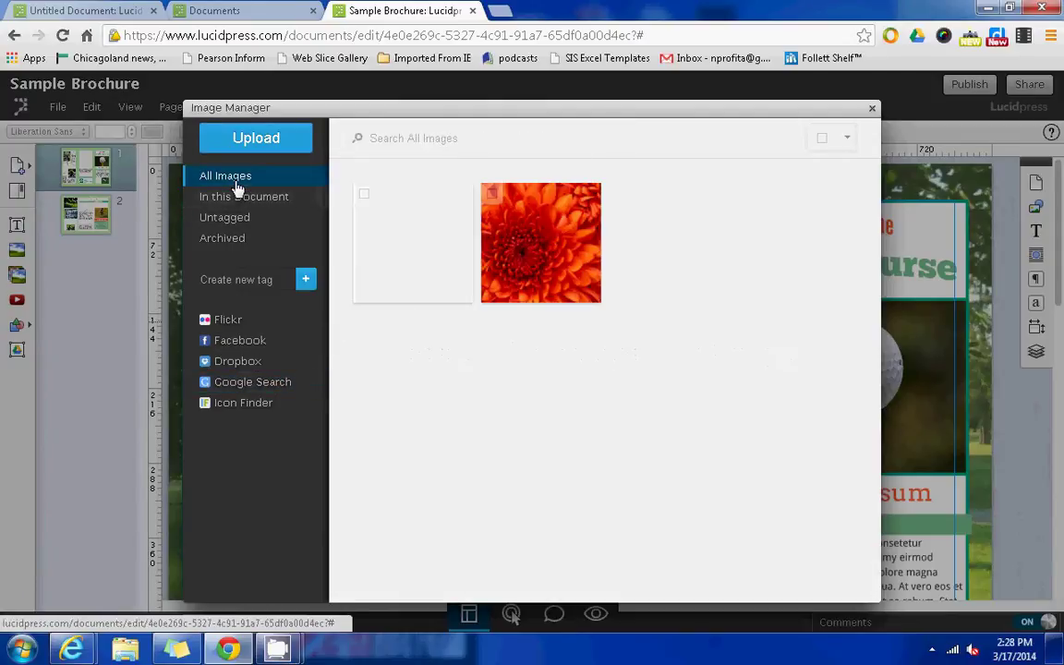
{"action": "left_click", "coordinate": [363, 193]}
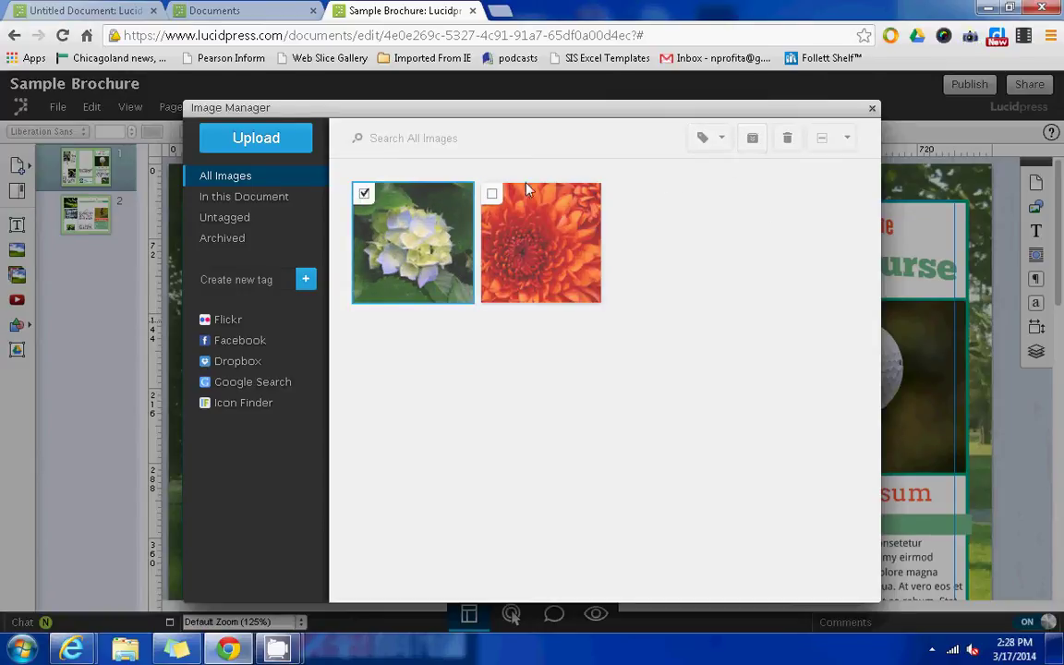
{"action": "double_click", "coordinate": [398, 208]}
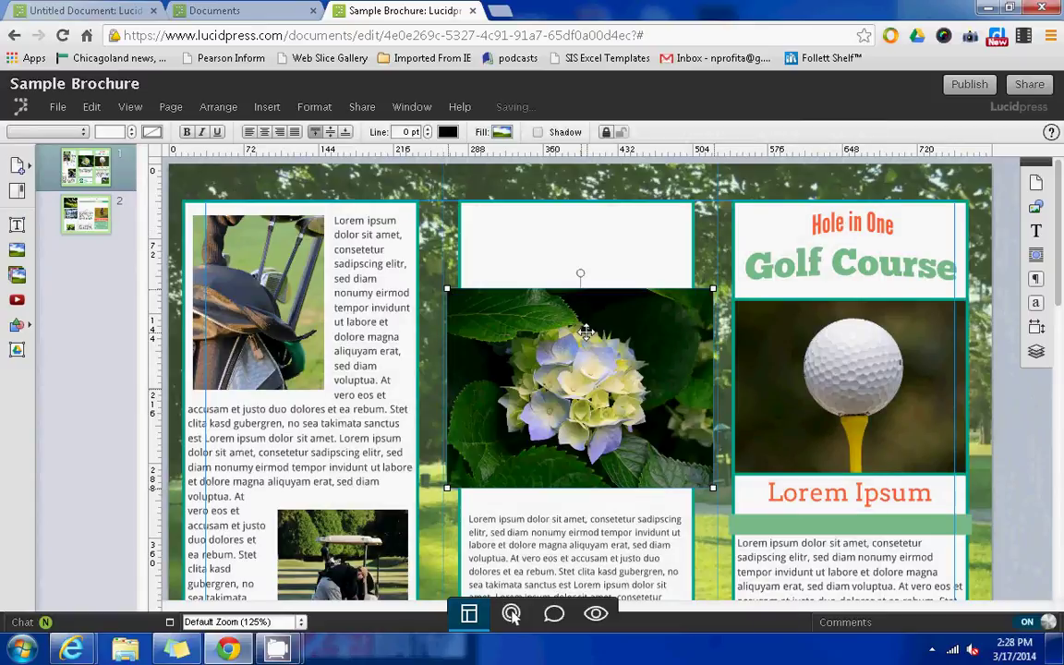
Resize the hydrangea photo to 194 × 145 and centre it atop the middle panel
{"action": "left_click_drag", "start_coordinate": [449, 289], "coordinate": [519, 292]}
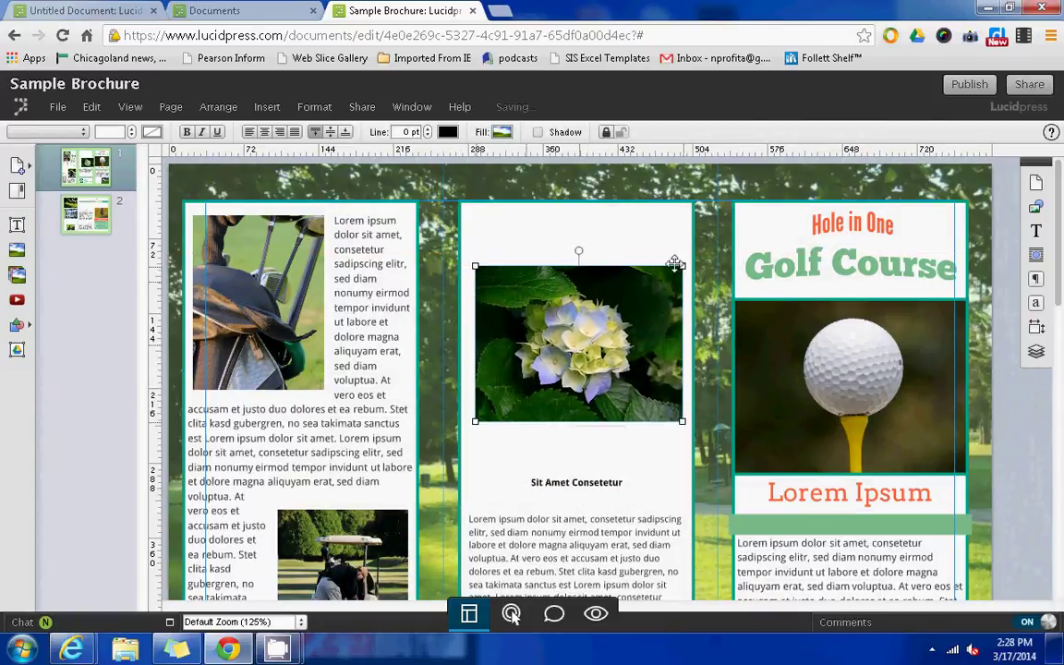
{"action": "left_click_drag", "start_coordinate": [682, 267], "coordinate": [658, 263]}
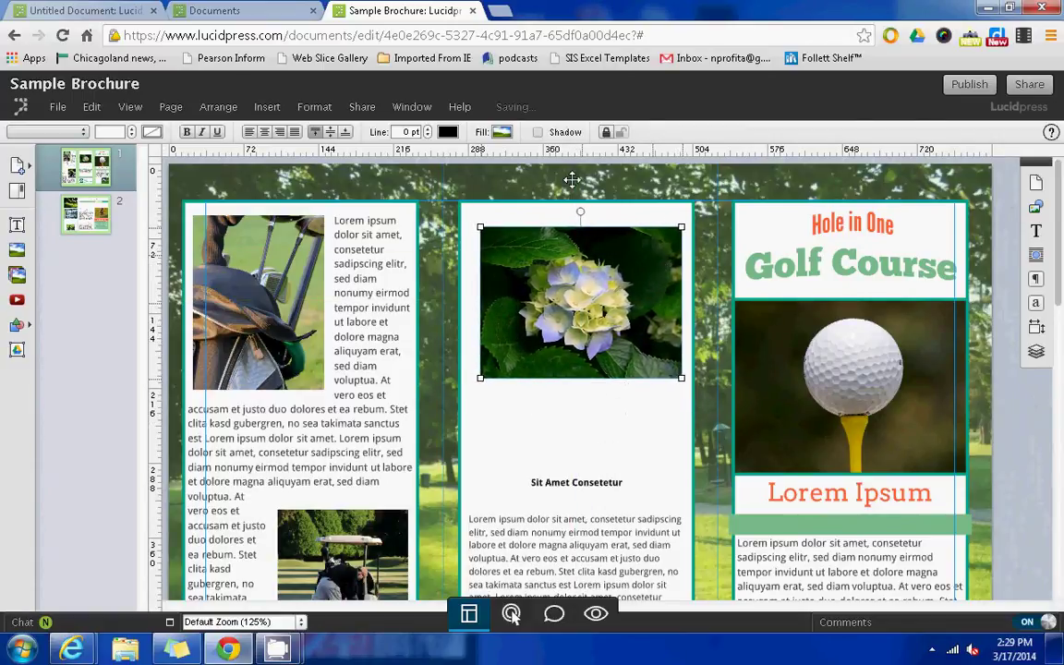
{"action": "left_click_drag", "start_coordinate": [579, 211], "coordinate": [582, 268]}
Replace the left column's Lorem ipsum text with 'Type in anything that you want.'
{"action": "double_click", "coordinate": [381, 305]}
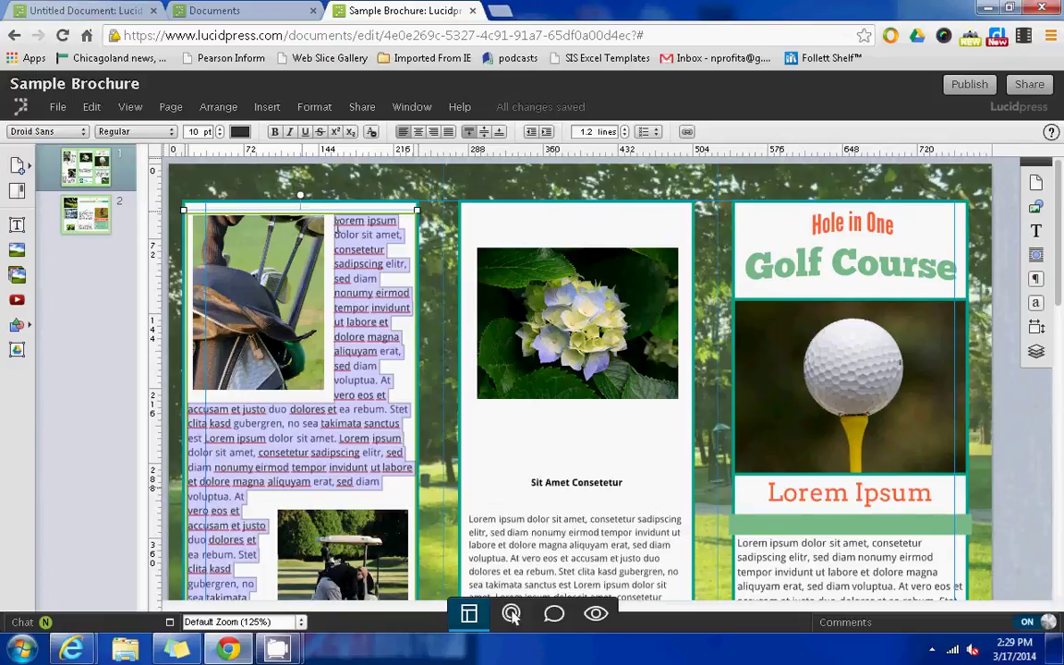
{"action": "type", "text": "Type in anything that"}
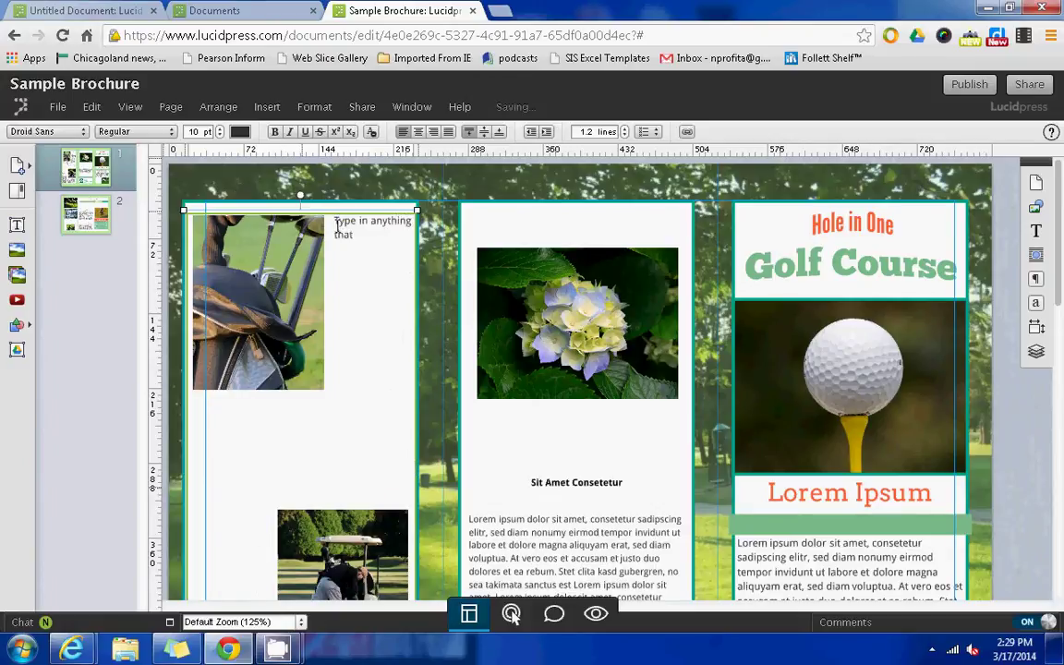
{"action": "type", "text": " you want."}
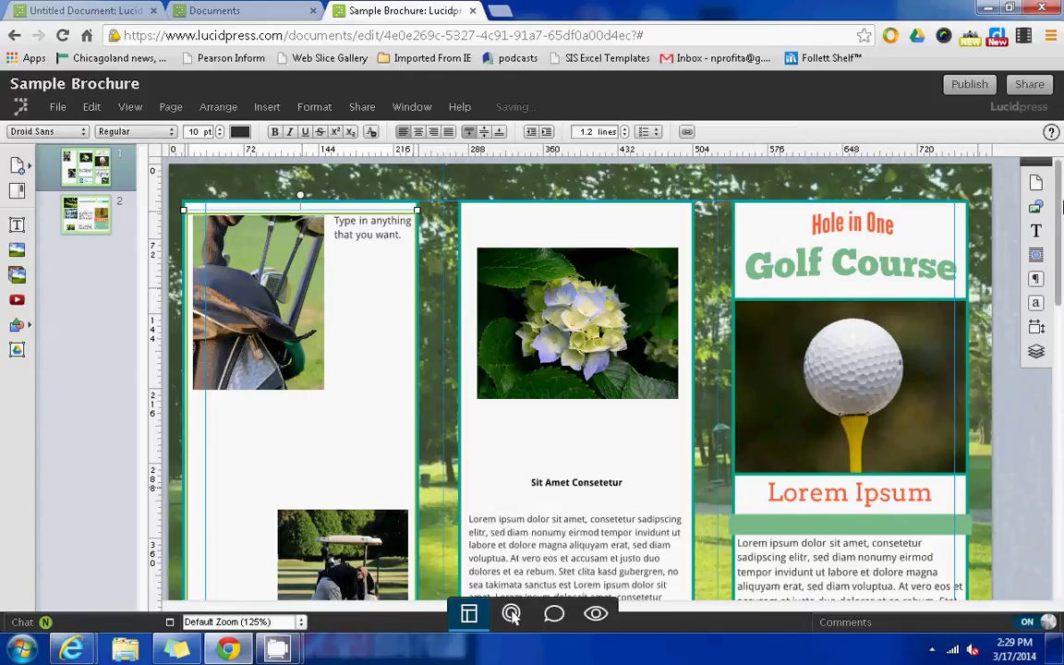
{"action": "scroll", "coordinate": [1062, 208], "scroll_direction": "down", "scroll_amount": 2}
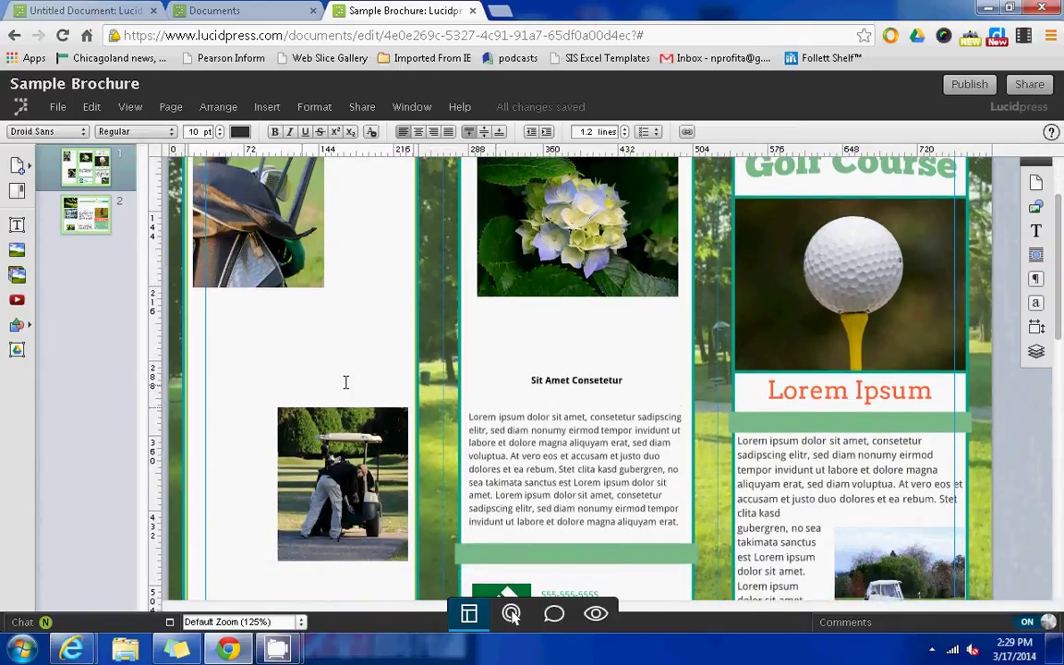
Add a text box to the left panel, clear its placeholder text, and shrink it to 194 × 116
{"action": "left_click", "coordinate": [17, 226]}
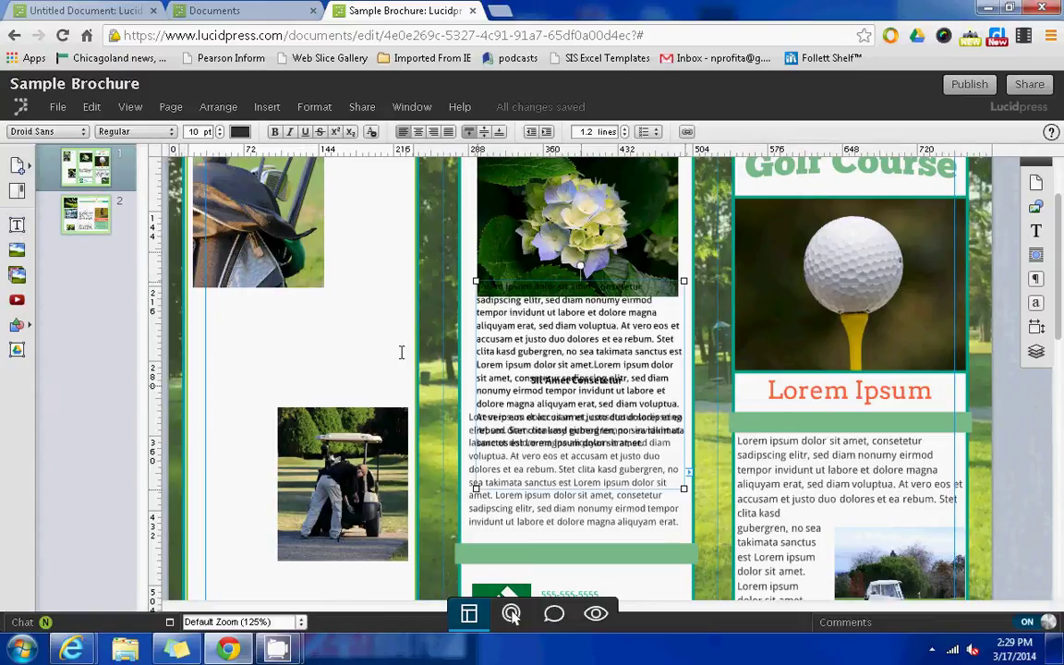
{"action": "left_click_drag", "start_coordinate": [560, 363], "coordinate": [289, 376]}
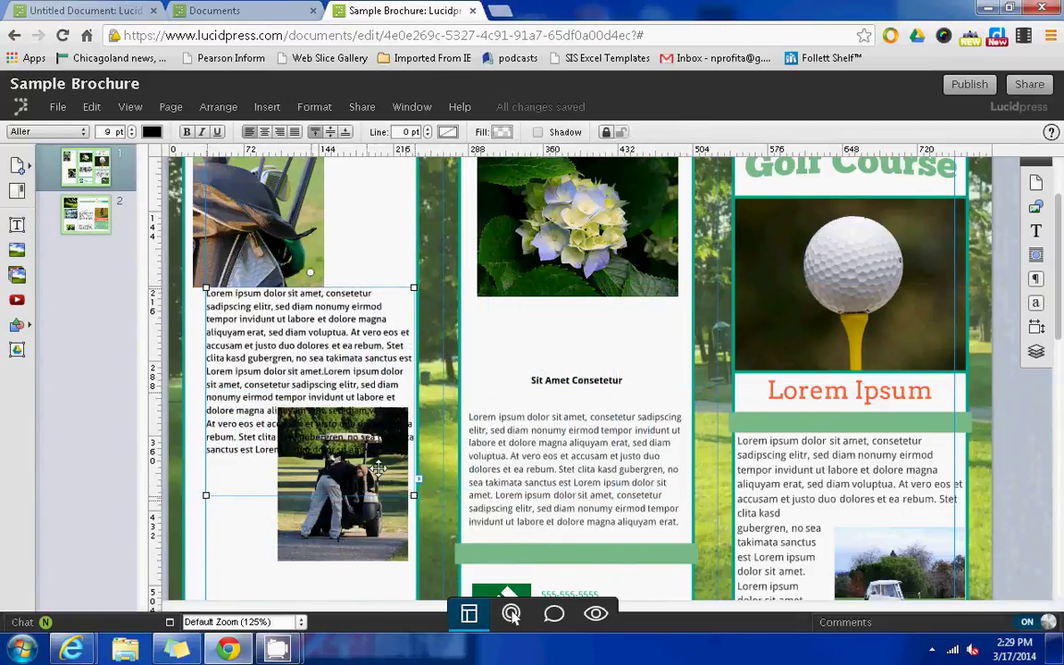
{"action": "double_click", "coordinate": [236, 306]}
{"action": "key", "text": "Delete"}
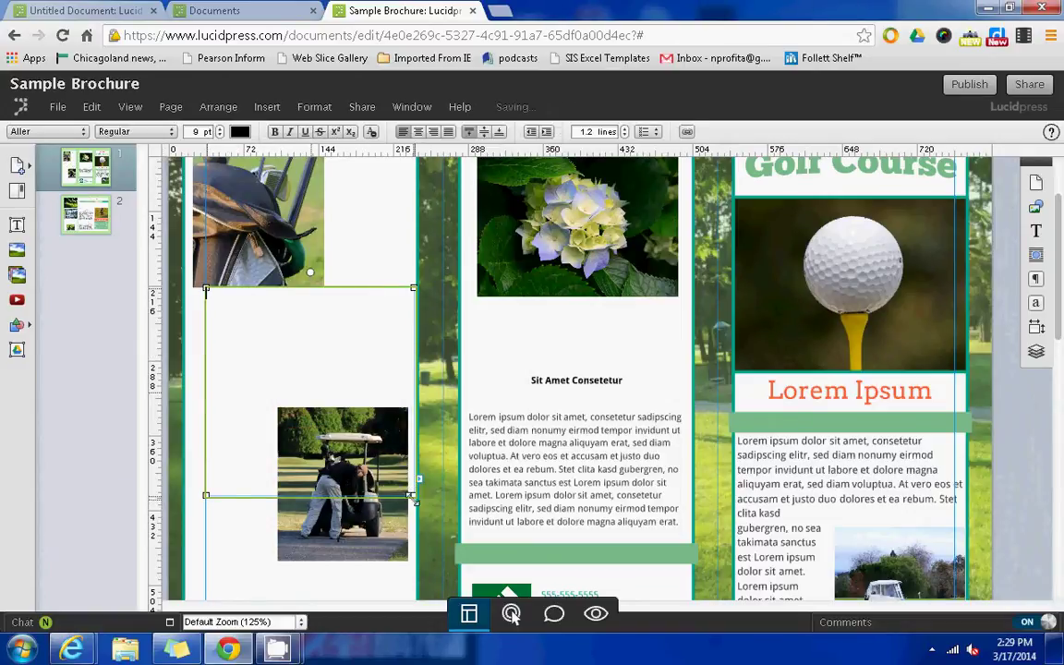
{"action": "left_click_drag", "start_coordinate": [414, 495], "coordinate": [413, 416]}
{"action": "left_click", "coordinate": [377, 229]}
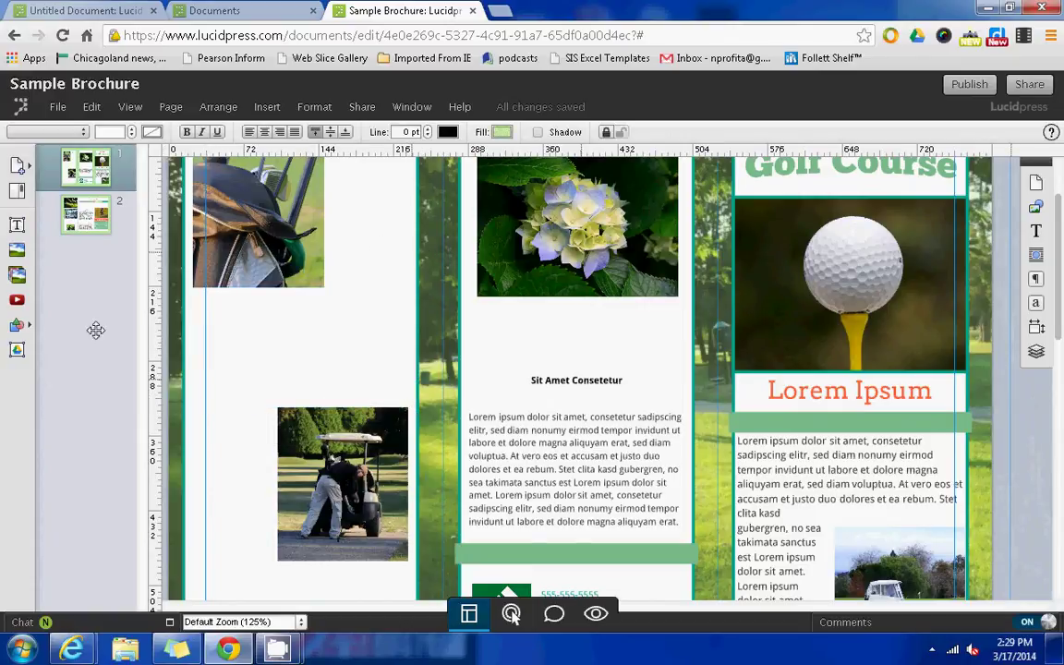
{"action": "left_click", "coordinate": [17, 273]}
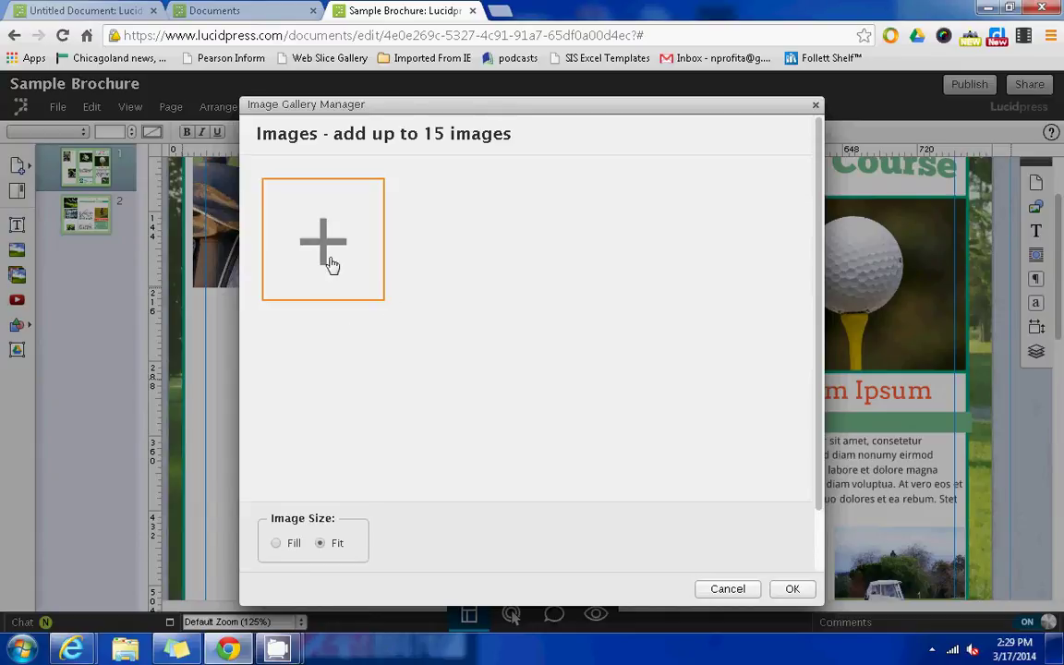
{"action": "left_click", "coordinate": [743, 588]}
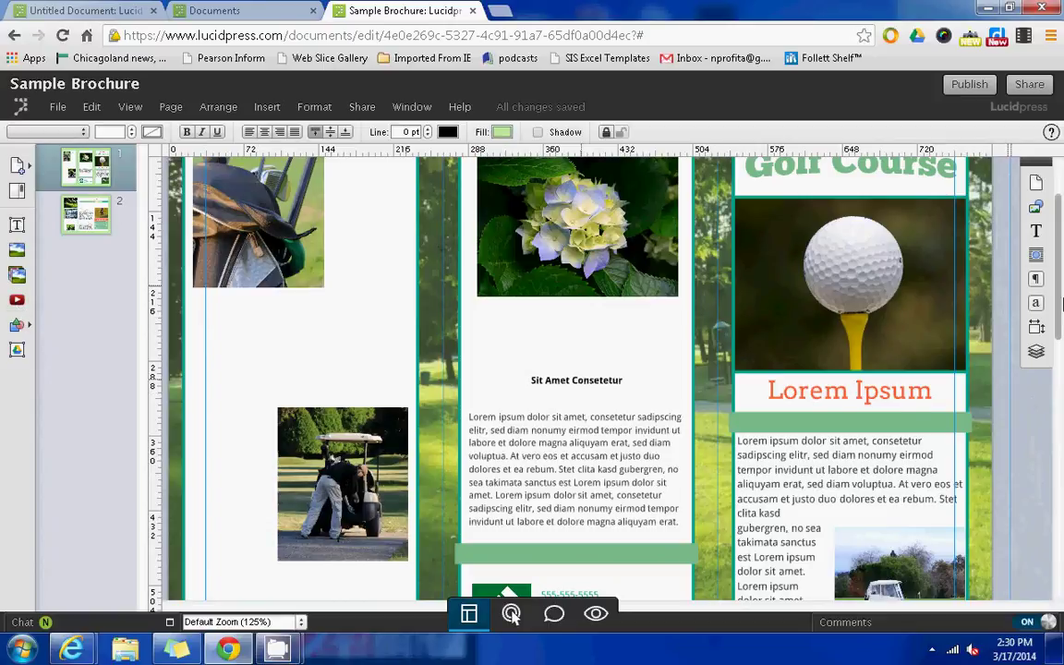
{"action": "scroll", "coordinate": [1055, 211], "scroll_direction": "up", "scroll_amount": 2}
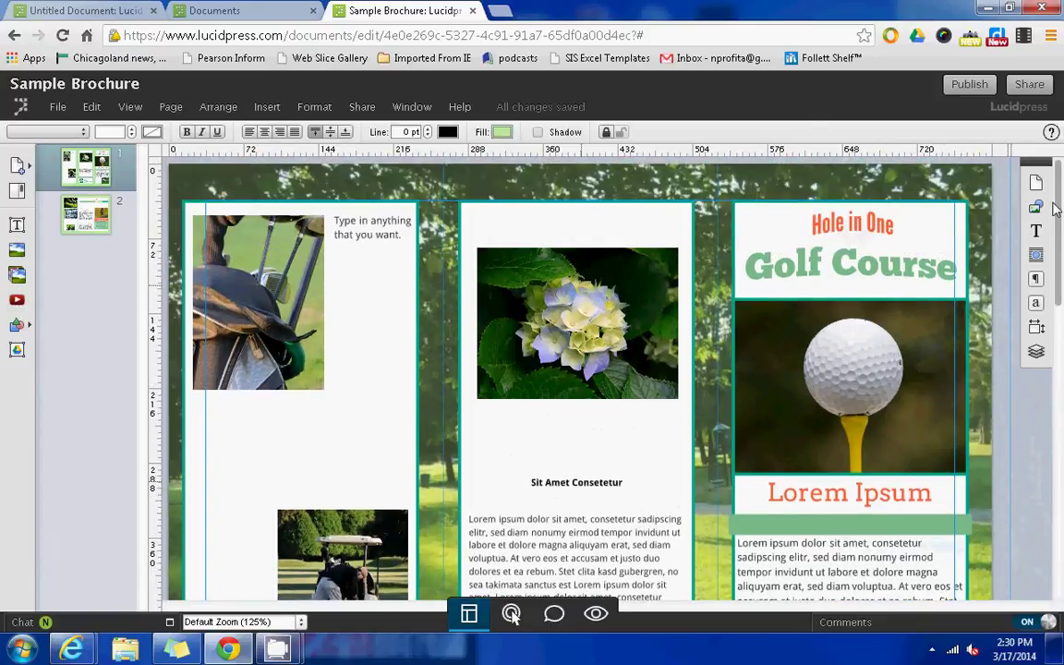
{"action": "left_click", "coordinate": [18, 302]}
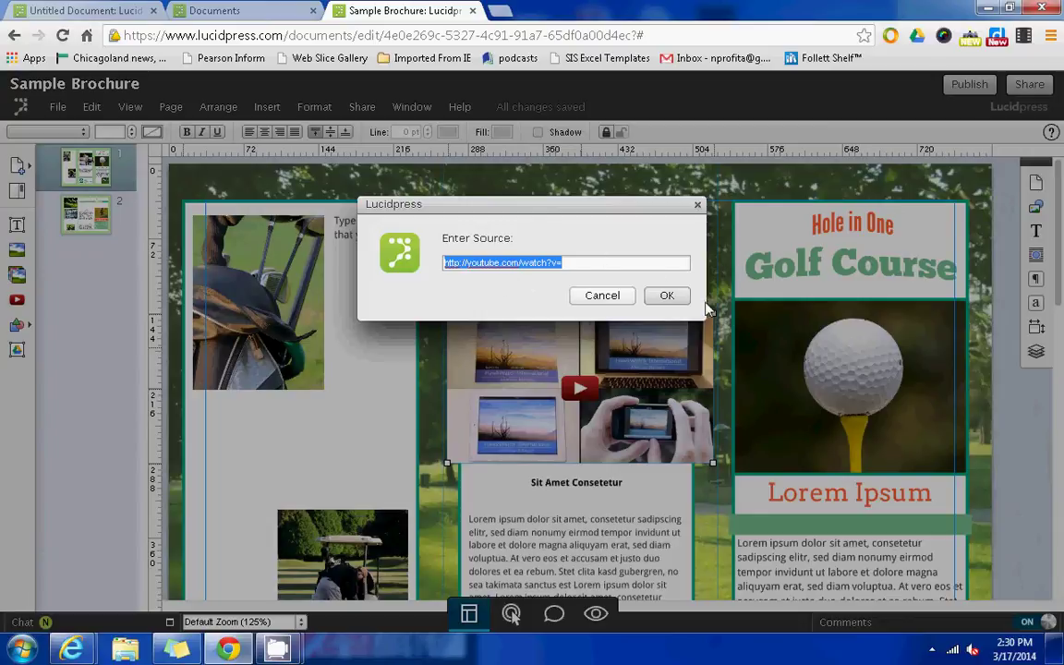
{"action": "left_click", "coordinate": [667, 294]}
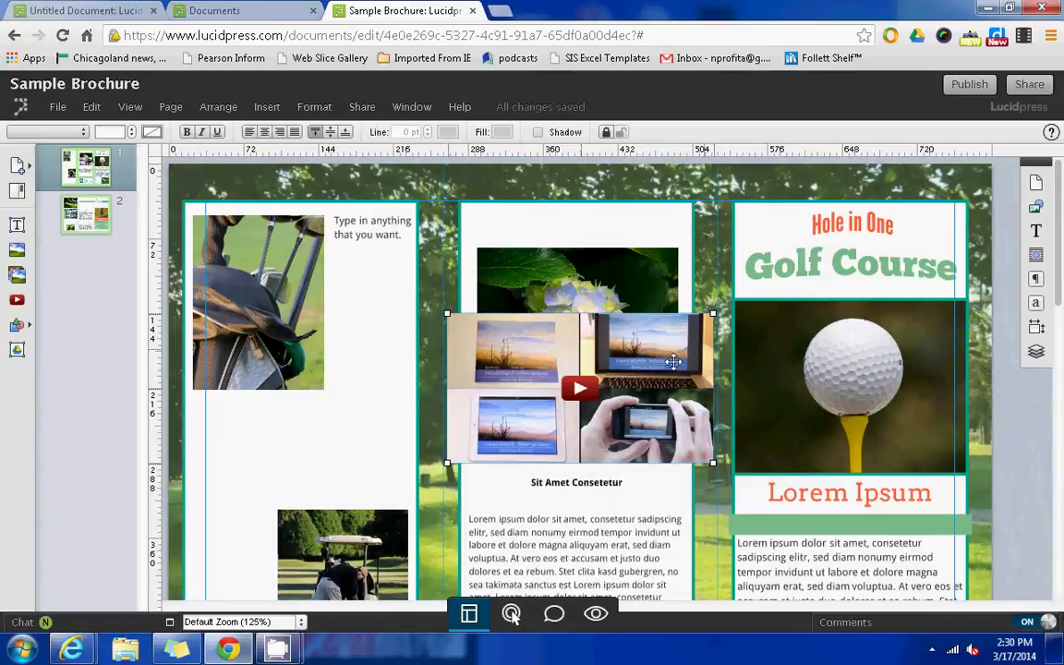
{"action": "left_click_drag", "start_coordinate": [679, 366], "coordinate": [409, 426]}
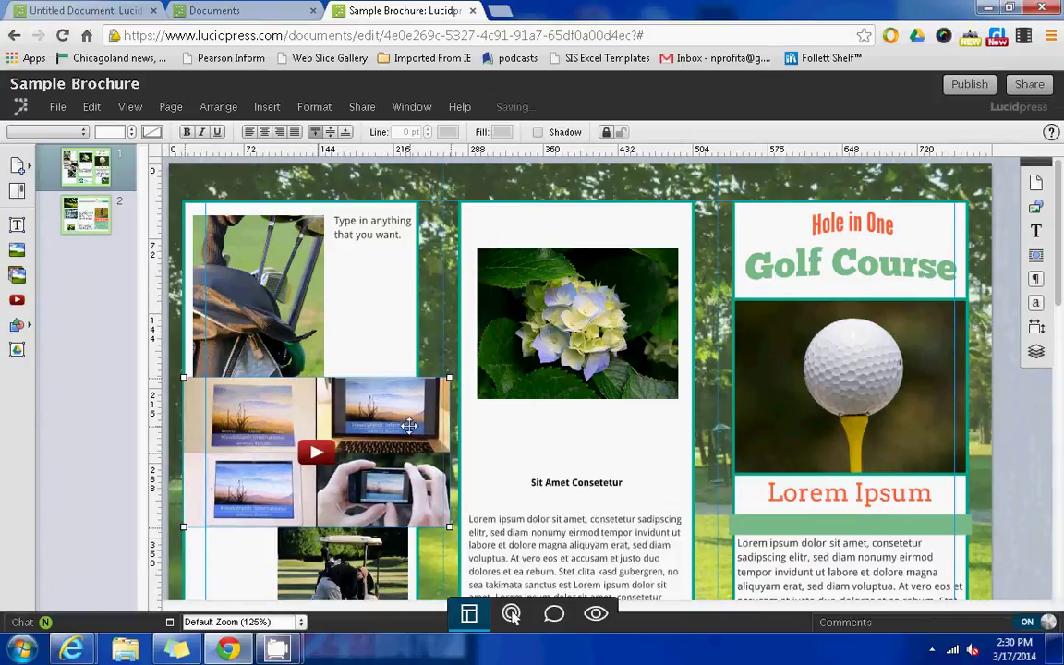
{"action": "key", "text": "Delete"}
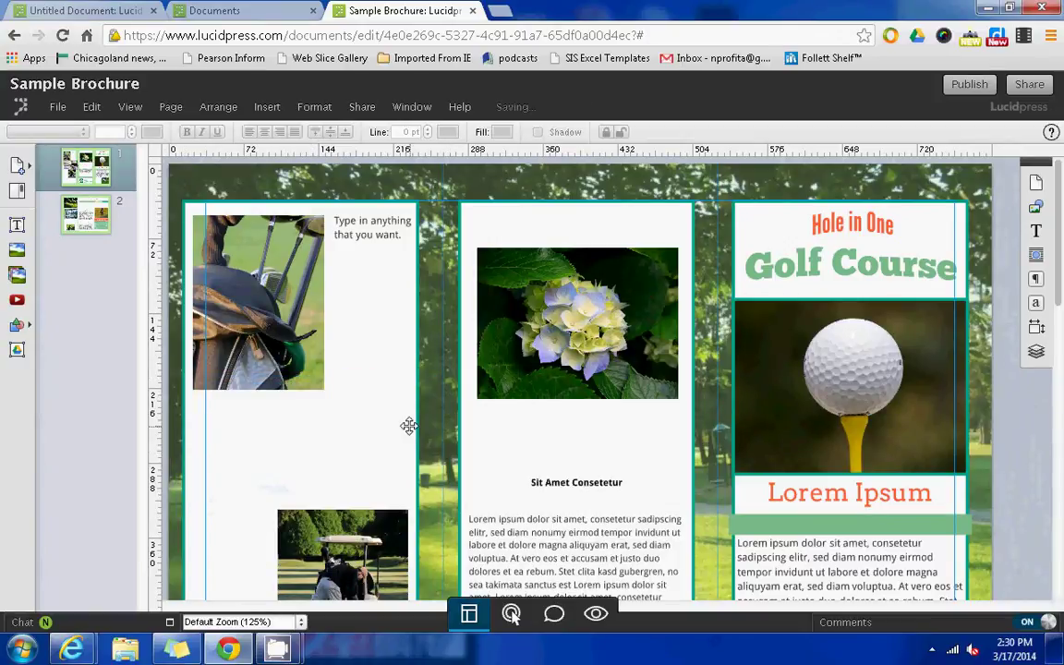
Draw a 2 pt cyan line across the middle panel beneath the hydrangea photo
{"action": "left_click", "coordinate": [16, 329]}
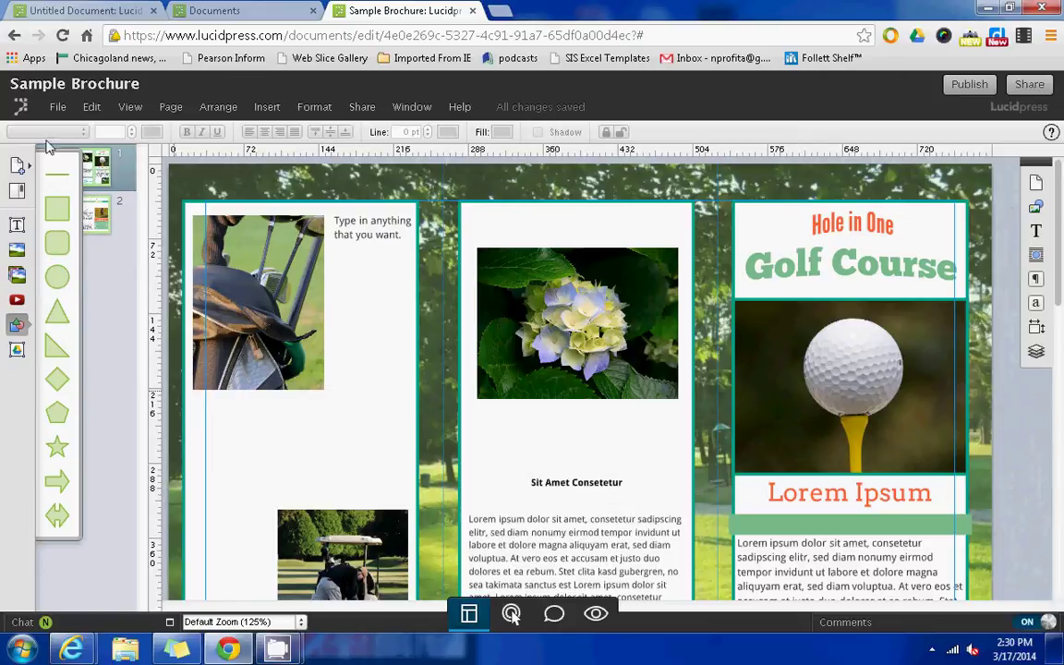
{"action": "left_click", "coordinate": [54, 187]}
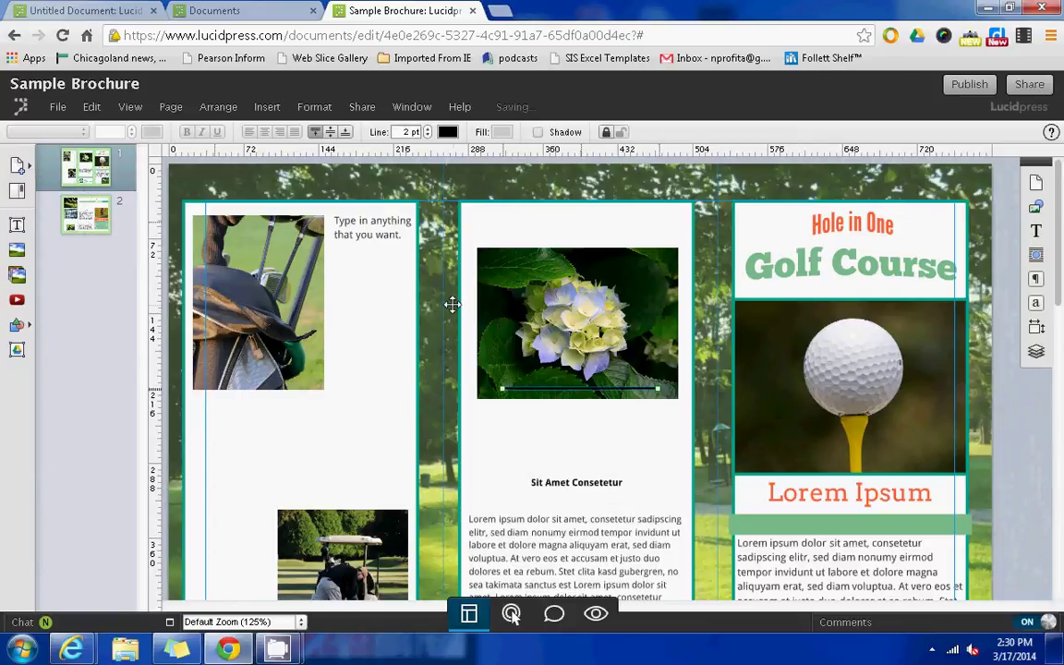
{"action": "mouse_move", "coordinate": [573, 386]}
{"action": "left_mouse_down"}
{"action": "mouse_move", "coordinate": [528, 407]}
{"action": "mouse_move", "coordinate": [561, 390]}
{"action": "mouse_move", "coordinate": [568, 369]}
{"action": "left_mouse_up"}
{"action": "left_click", "coordinate": [566, 388]}
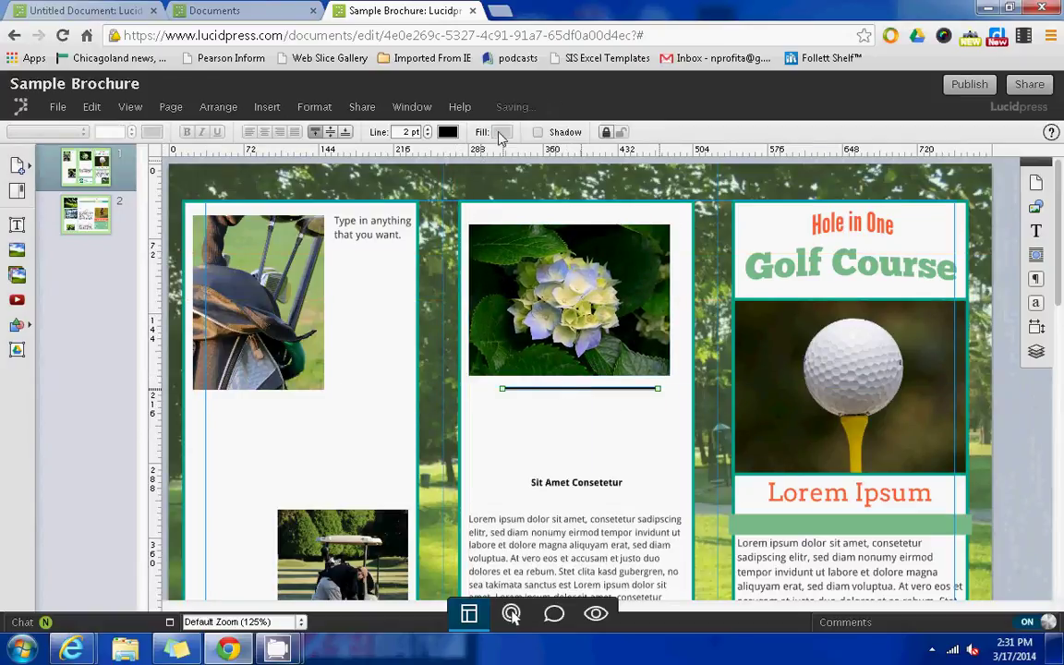
{"action": "left_click", "coordinate": [447, 132]}
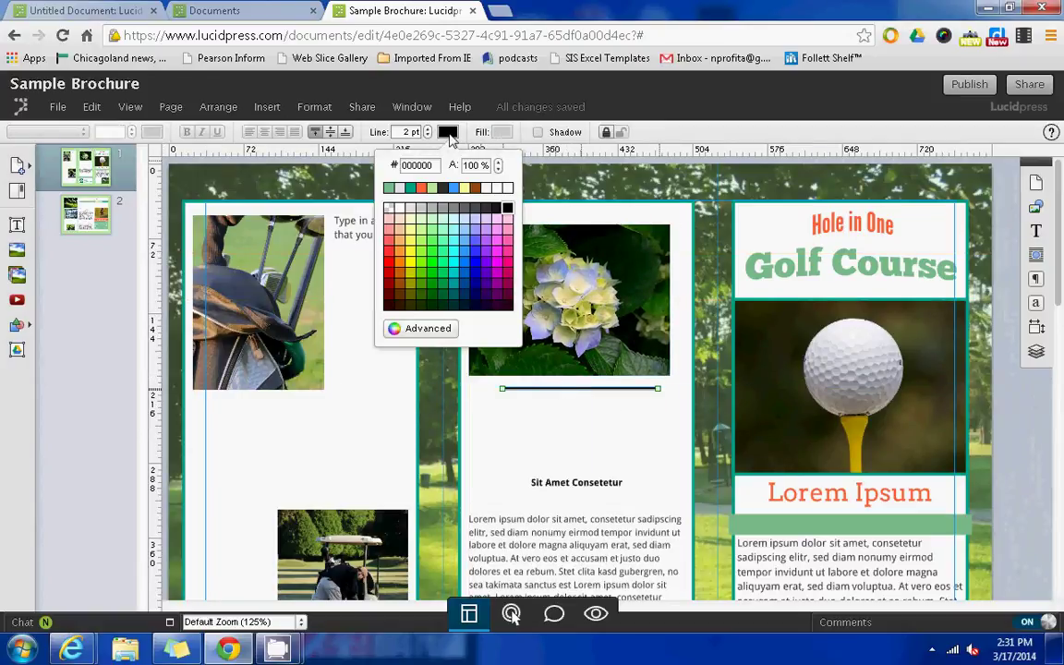
{"action": "left_click", "coordinate": [458, 266]}
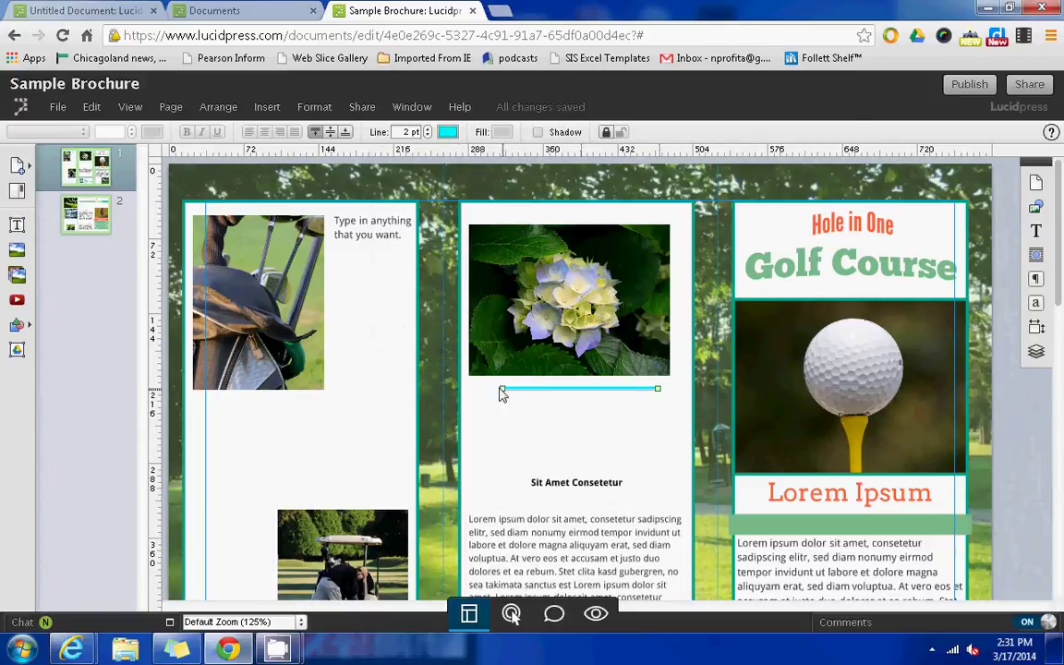
{"action": "left_click_drag", "start_coordinate": [502, 388], "coordinate": [462, 393]}
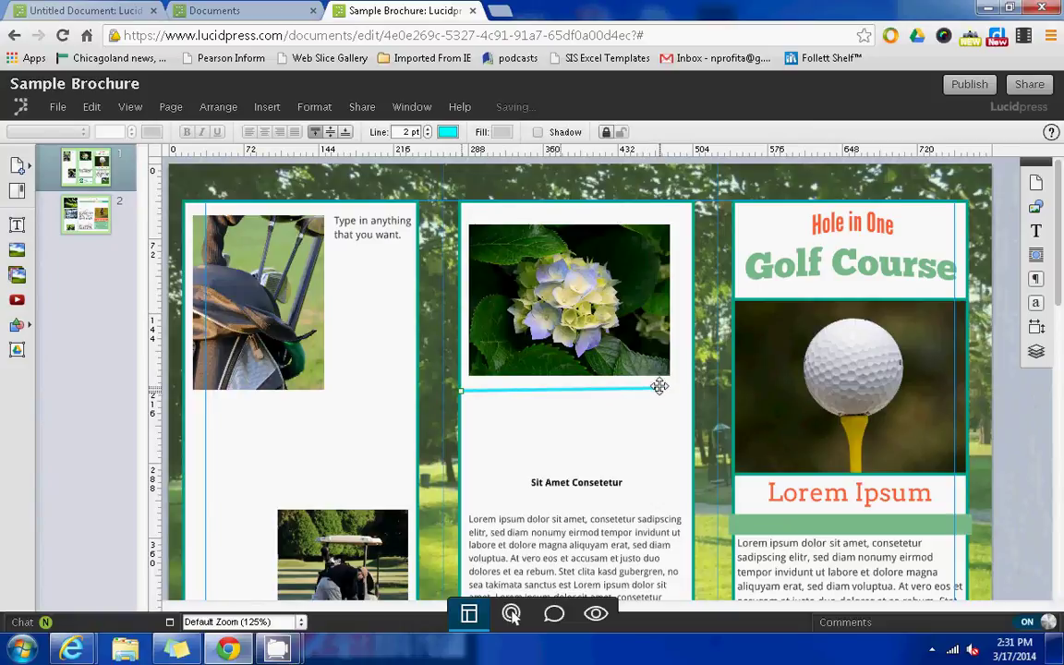
{"action": "left_click_drag", "start_coordinate": [658, 387], "coordinate": [692, 391]}
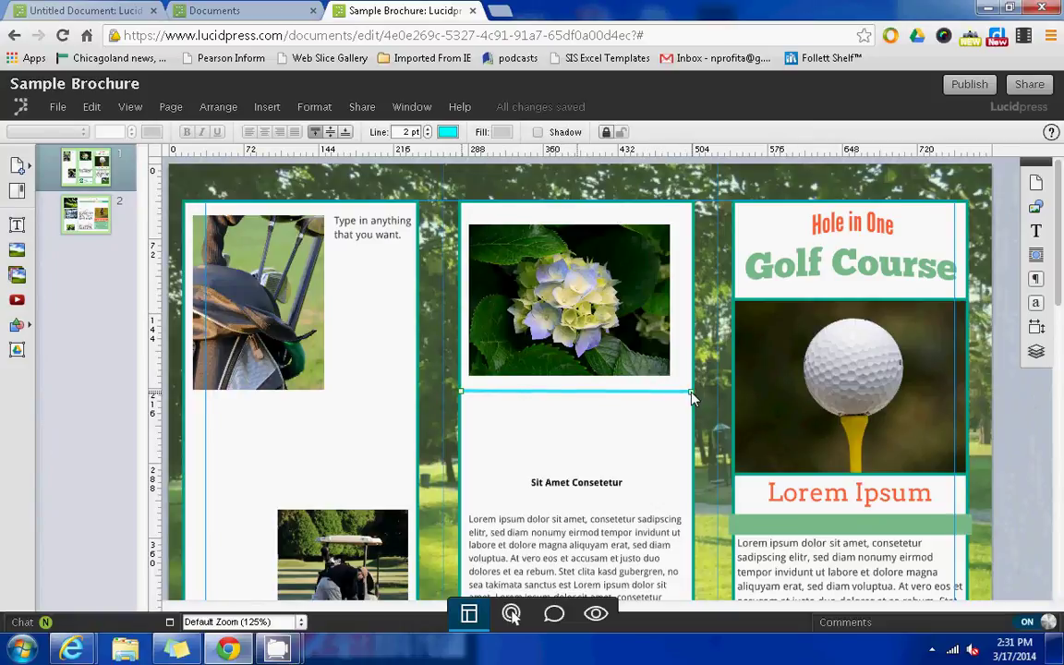
Add a small green-filled circle just below the cyan line in the middle panel
{"action": "left_click", "coordinate": [17, 324]}
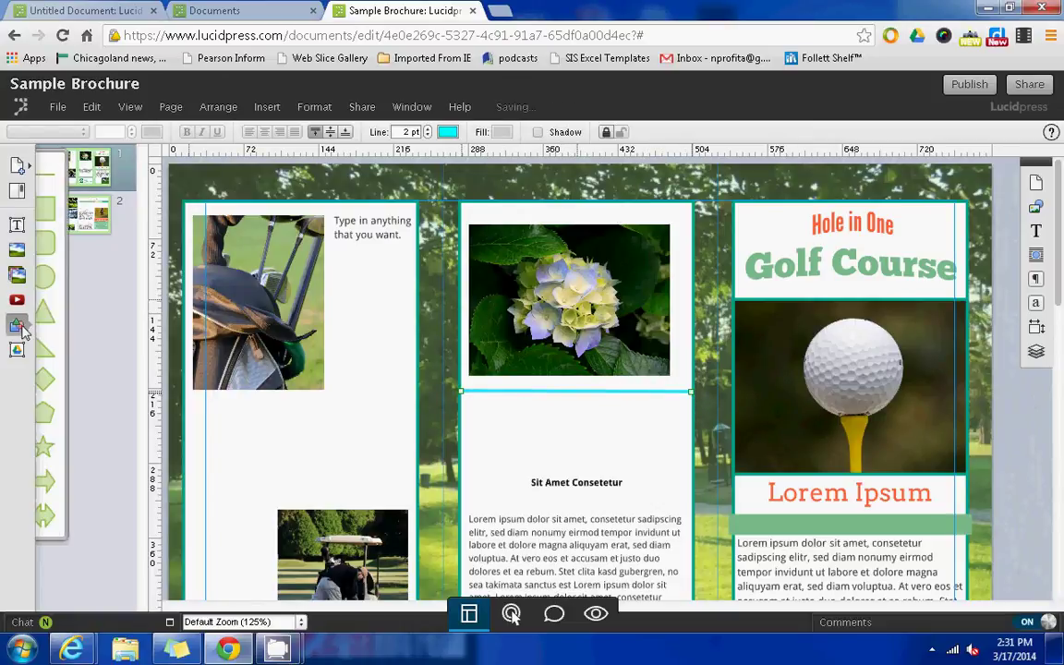
{"action": "left_click", "coordinate": [58, 277]}
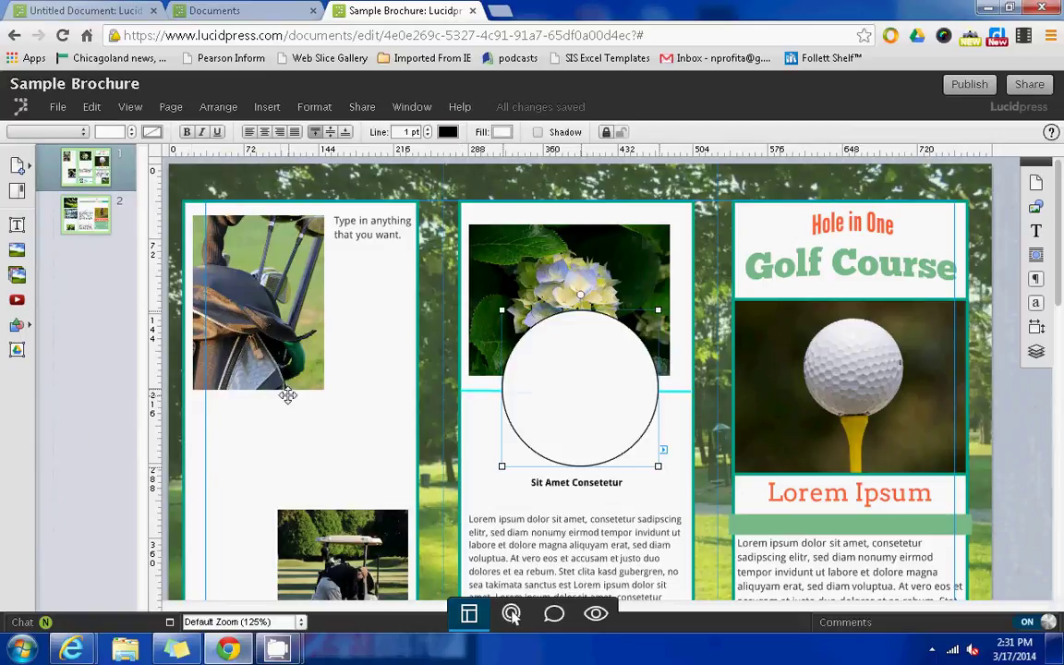
{"action": "left_click", "coordinate": [226, 402]}
{"action": "left_click", "coordinate": [550, 364]}
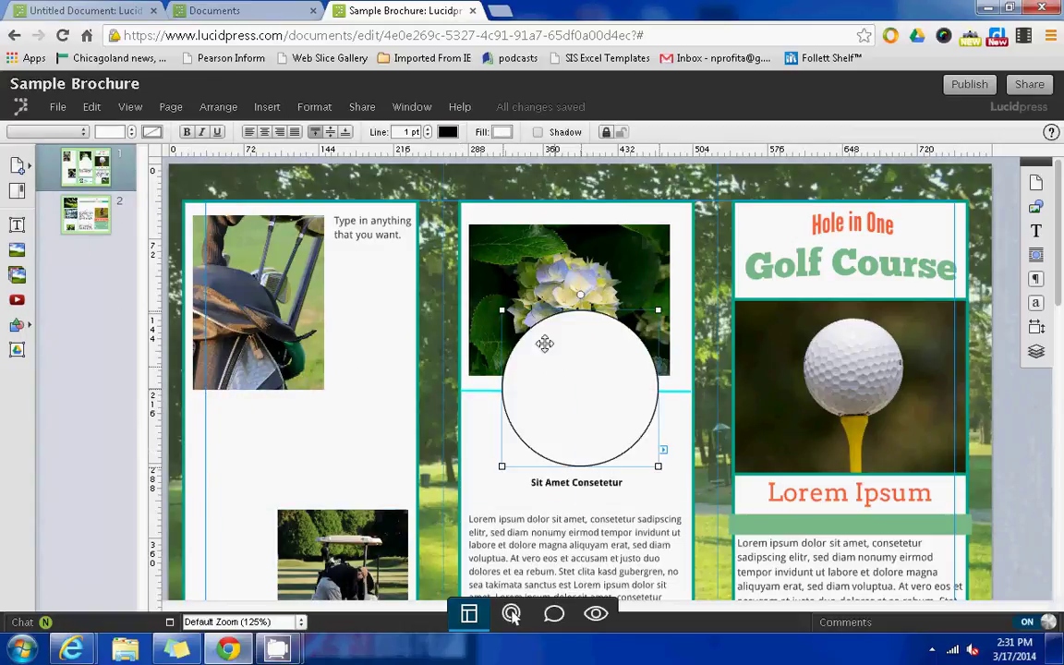
{"action": "left_click", "coordinate": [501, 133]}
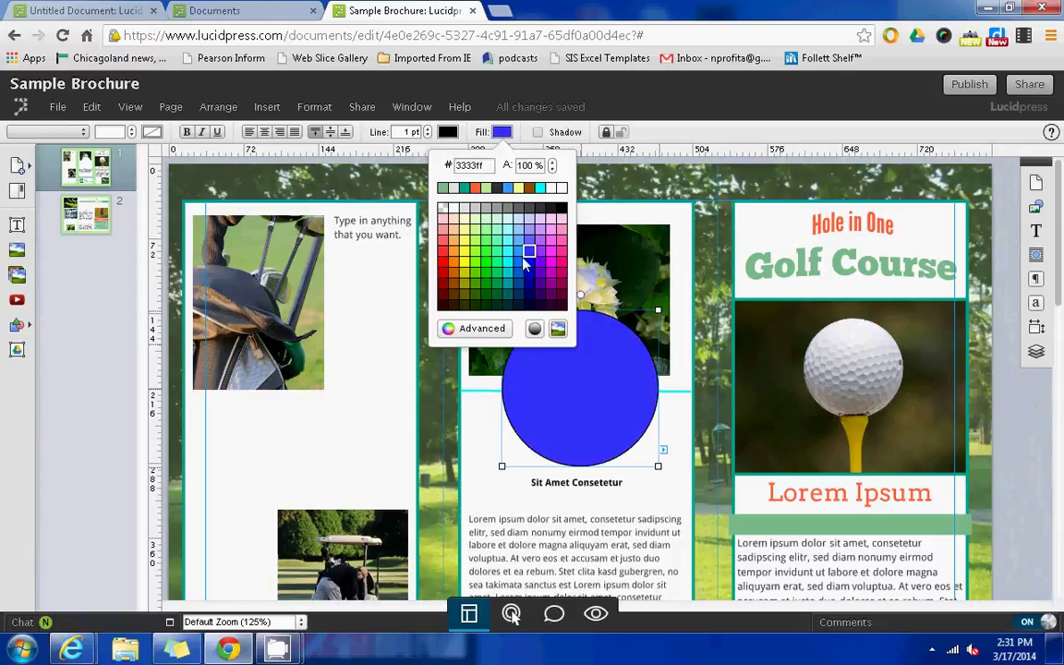
{"action": "left_click", "coordinate": [492, 285]}
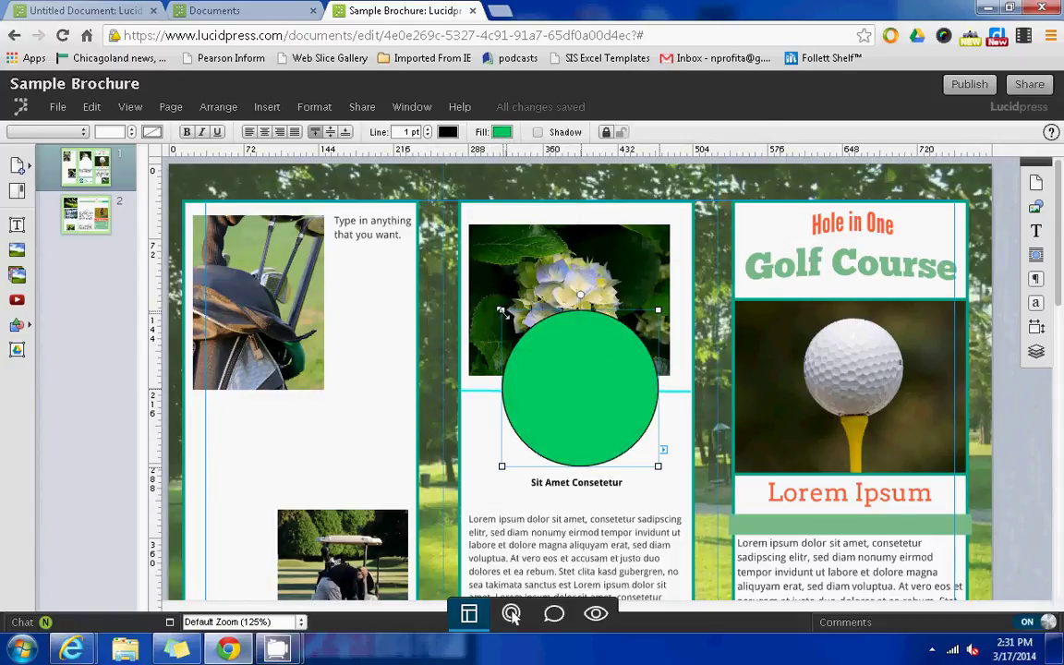
{"action": "left_click_drag", "start_coordinate": [502, 309], "coordinate": [558, 396]}
{"action": "left_click", "coordinate": [486, 411]}
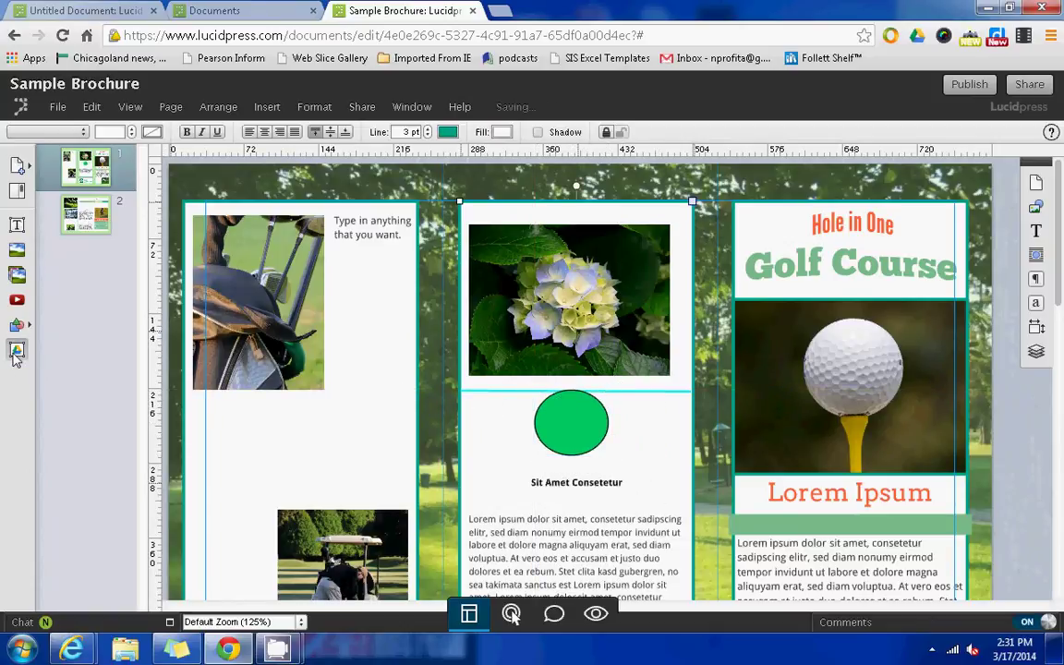
{"action": "left_click", "coordinate": [15, 355]}
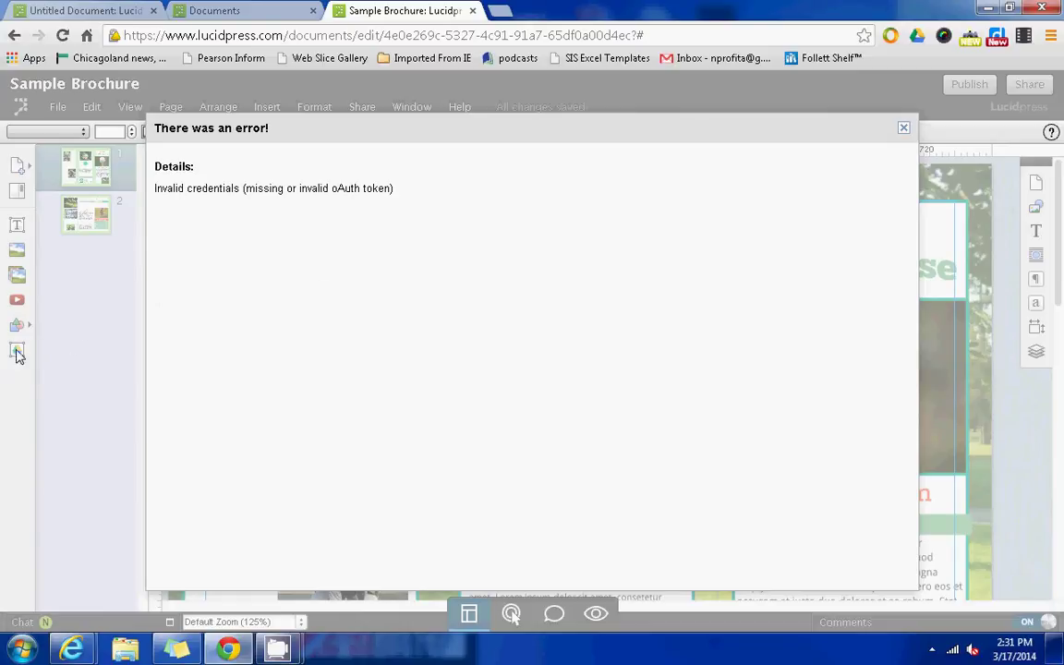
Dismiss the error and export Sample Brochure to Google Drive as a PDF Document
{"action": "left_click", "coordinate": [904, 129]}
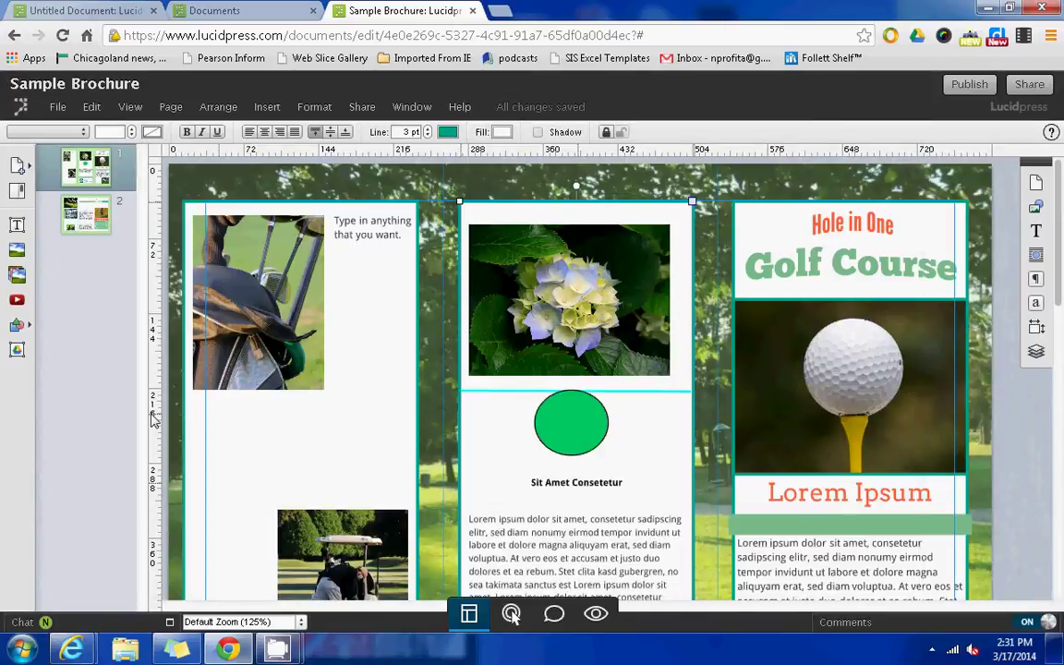
{"action": "left_click", "coordinate": [59, 107]}
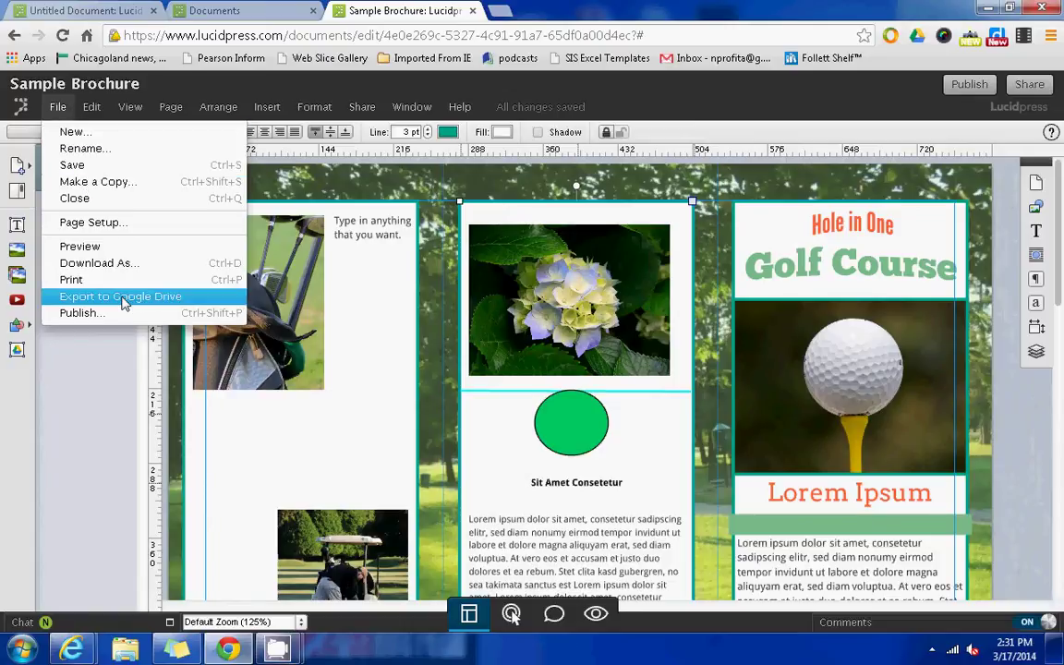
{"action": "left_click", "coordinate": [125, 298]}
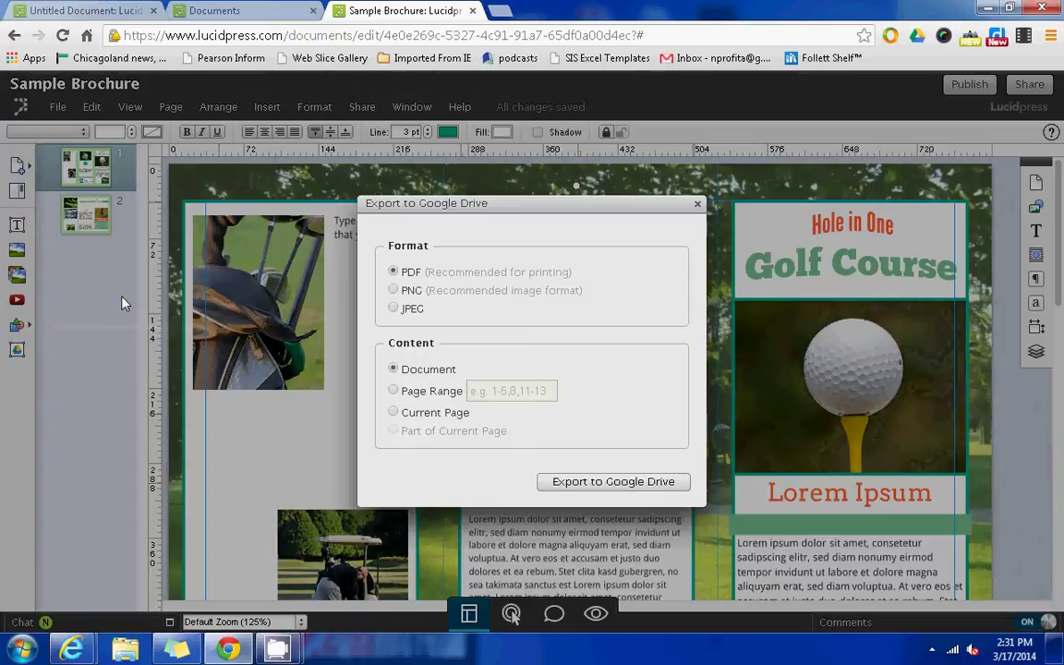
{"action": "left_click", "coordinate": [395, 310]}
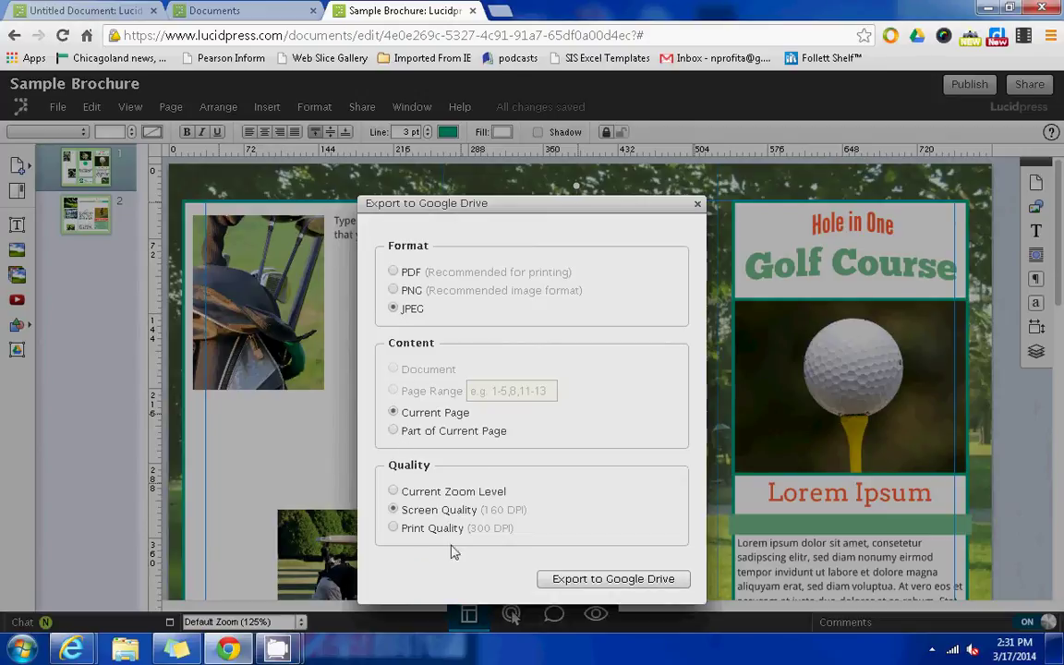
{"action": "left_click", "coordinate": [402, 275]}
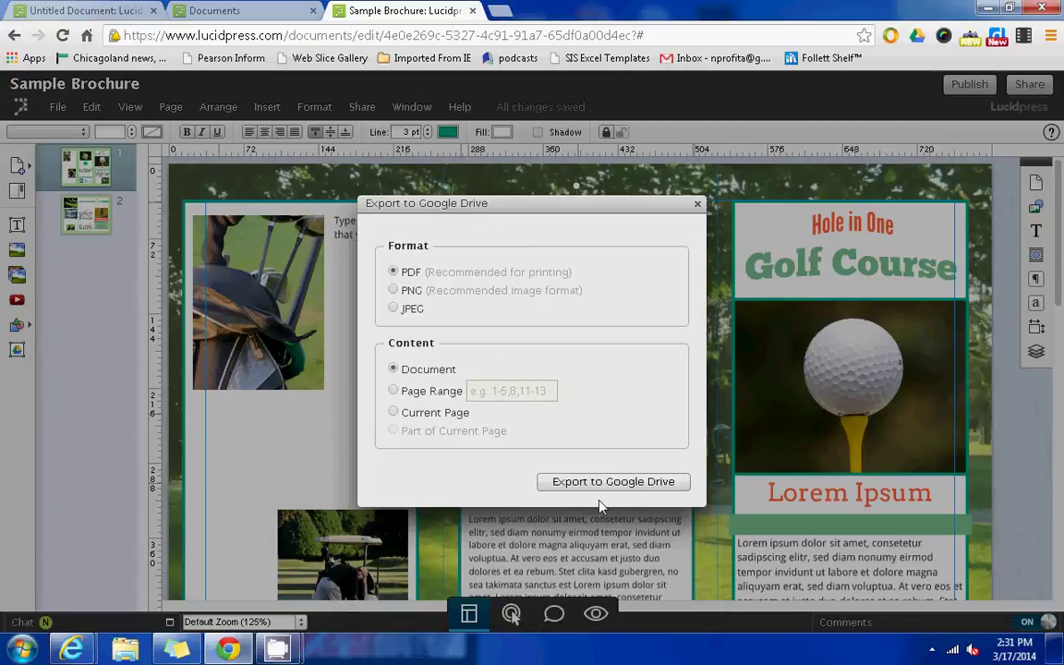
{"action": "left_click", "coordinate": [596, 494]}
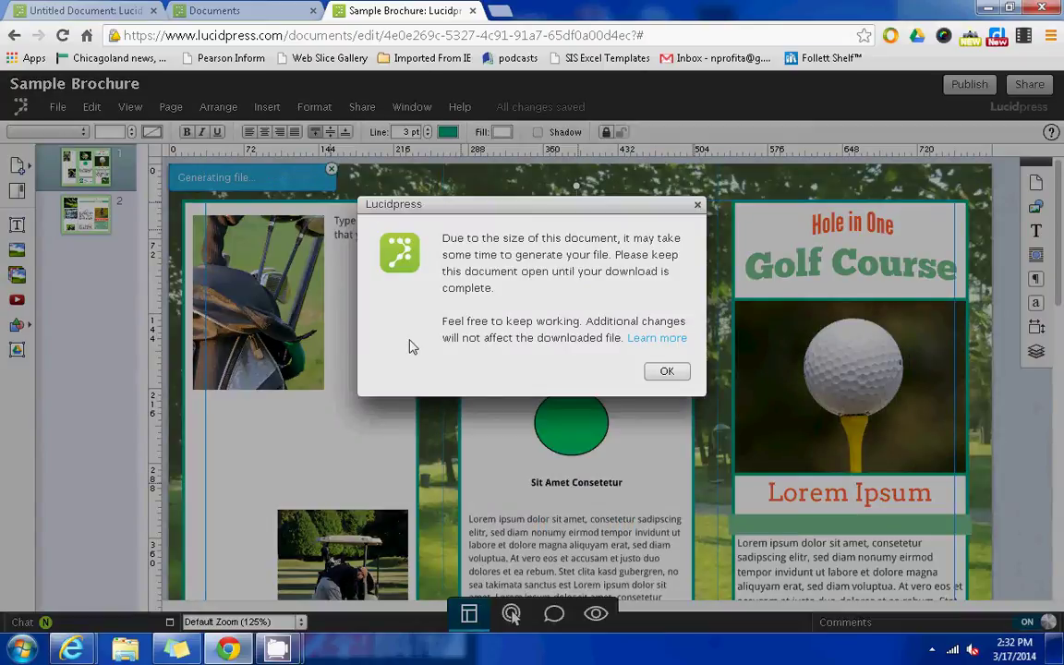
{"action": "left_click", "coordinate": [665, 372]}
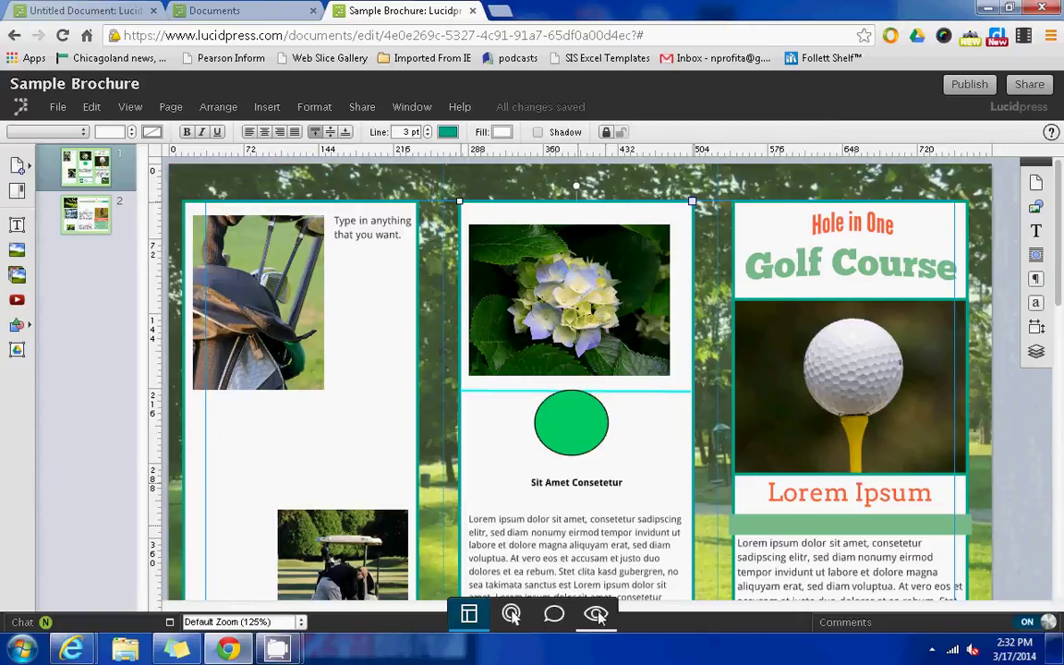
{"action": "left_click", "coordinate": [597, 614]}
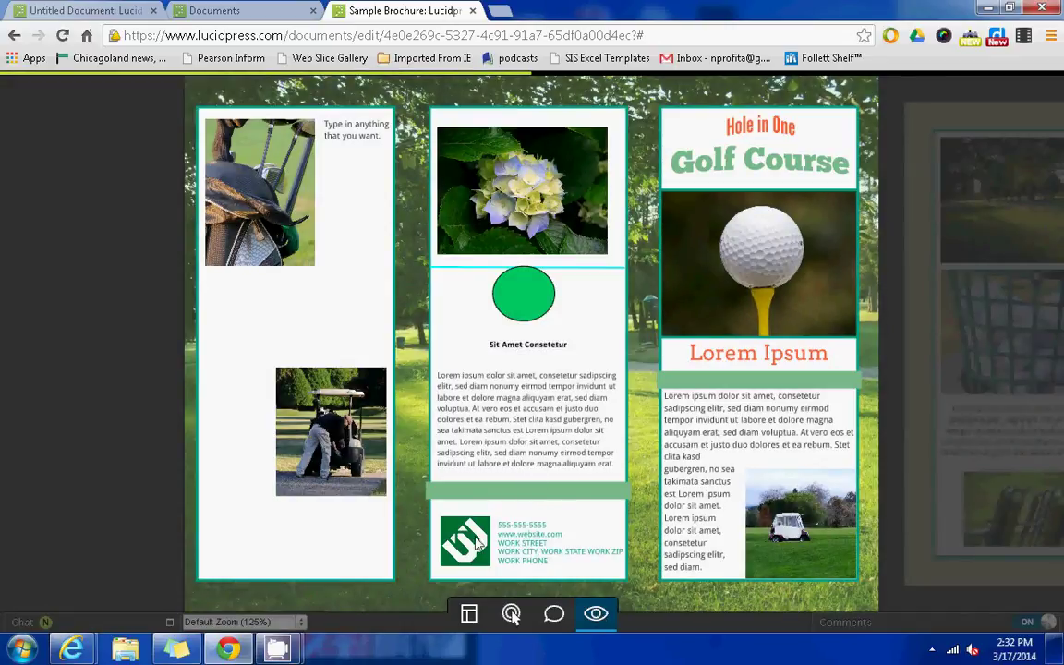
{"action": "left_click", "coordinate": [470, 614]}
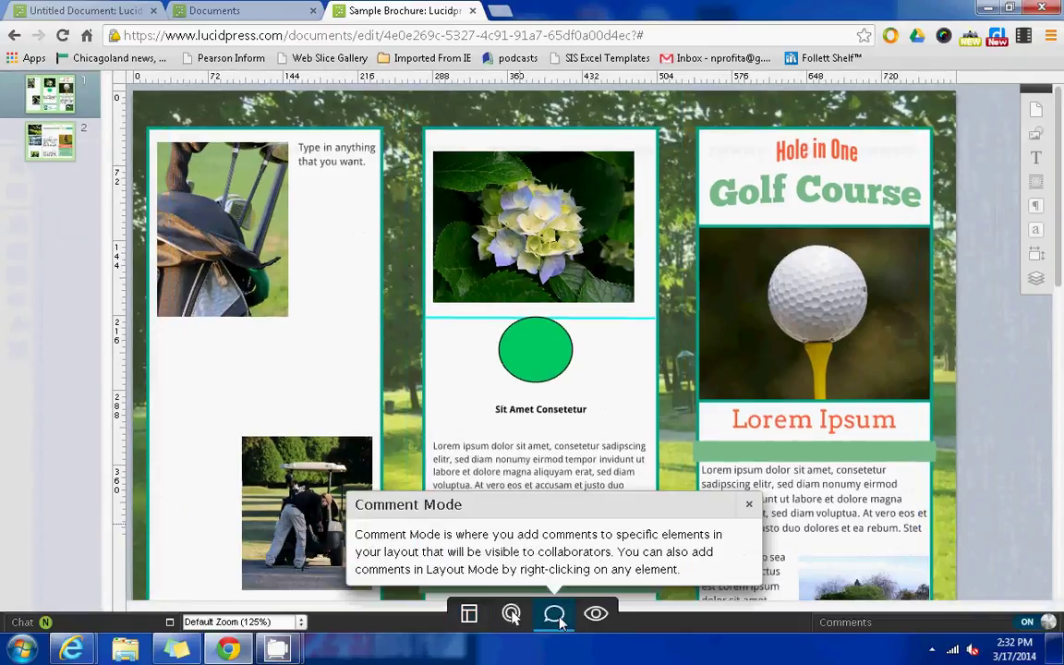
Post the comment 'This is fantastic!' on the brochure, reassign it to another block, then switch comments off
{"action": "left_click", "coordinate": [749, 505]}
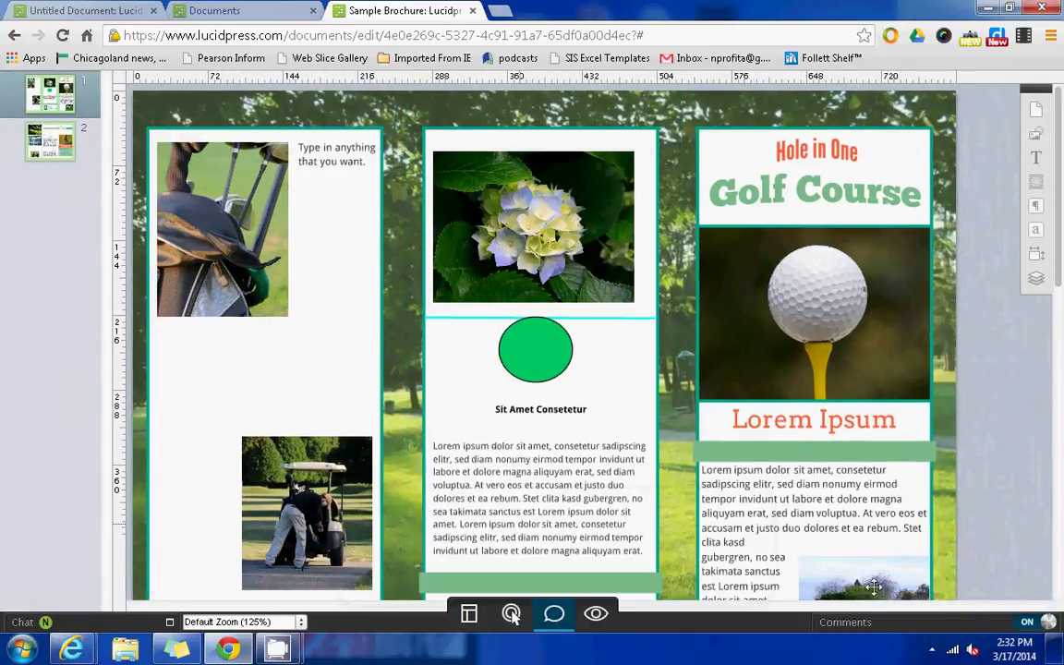
{"action": "left_click", "coordinate": [884, 622]}
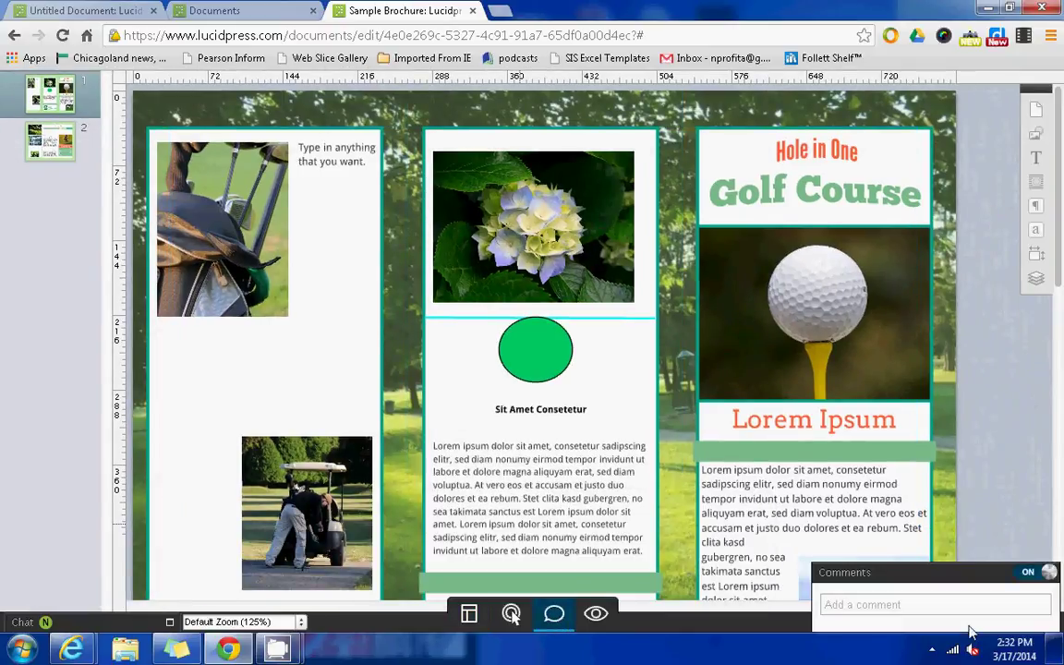
{"action": "left_click", "coordinate": [893, 605]}
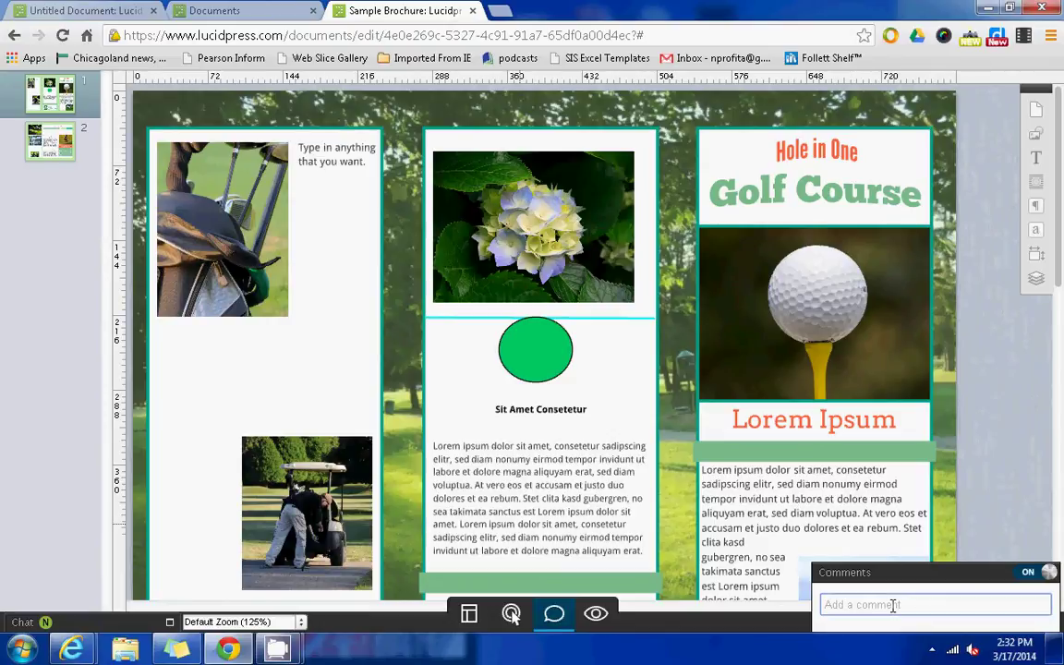
{"action": "type", "text": "This is fantast"}
{"action": "type", "text": "ic!"}
{"action": "key", "text": "Return"}
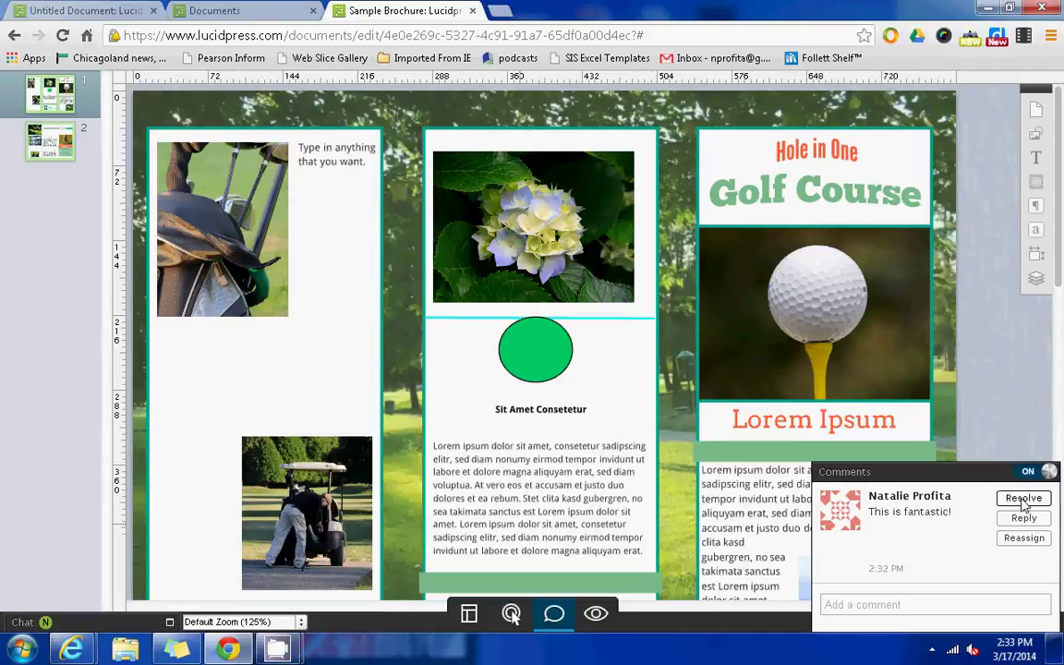
{"action": "left_click", "coordinate": [1022, 538]}
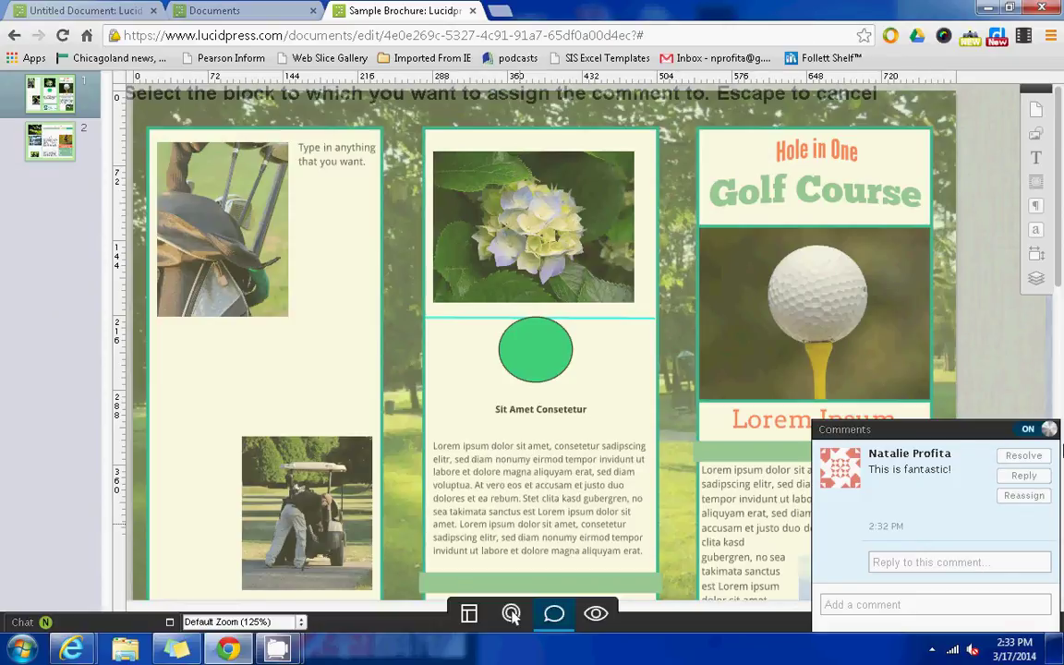
{"action": "left_click", "coordinate": [1041, 431]}
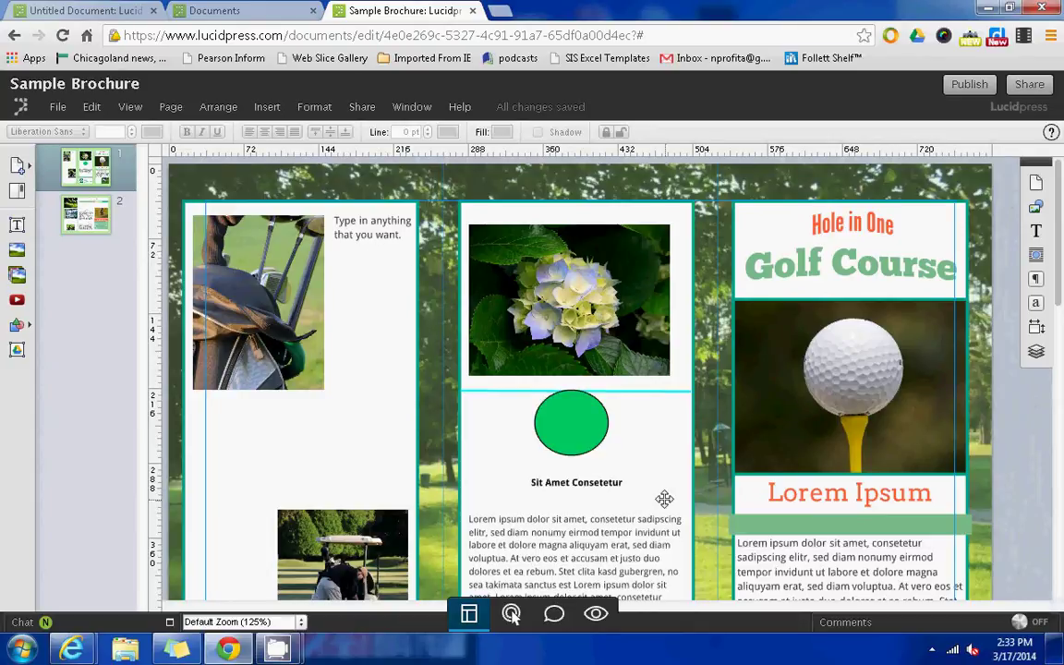
Select the middle panel's Lorem ipsum text, browse the insertable items, and view the 'This is fantastic!' comment
{"action": "left_click", "coordinate": [505, 541]}
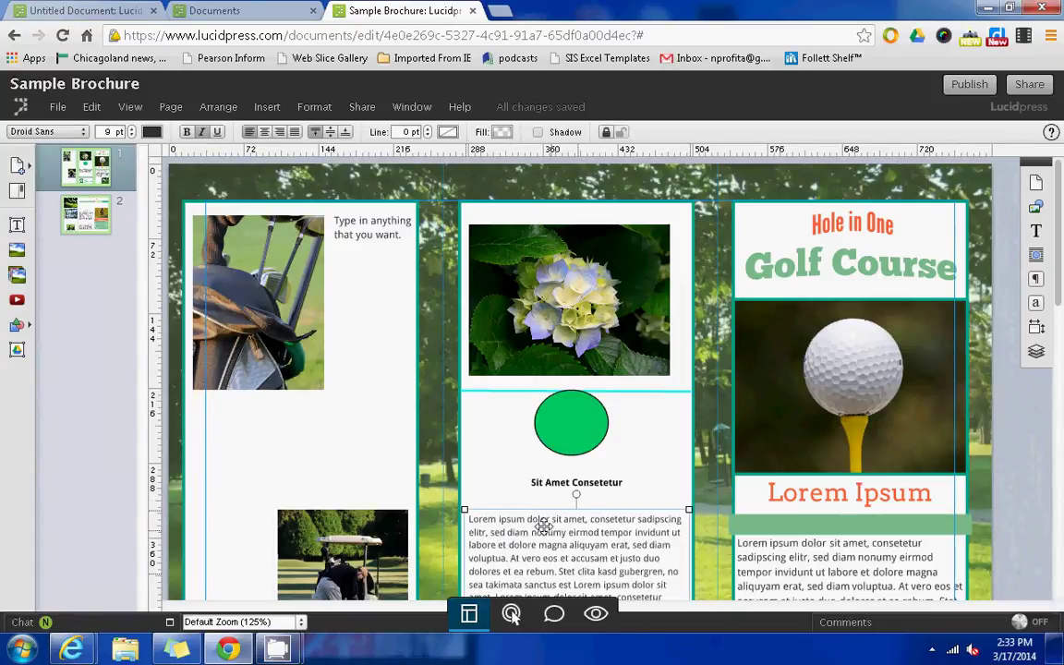
{"action": "double_click", "coordinate": [523, 532]}
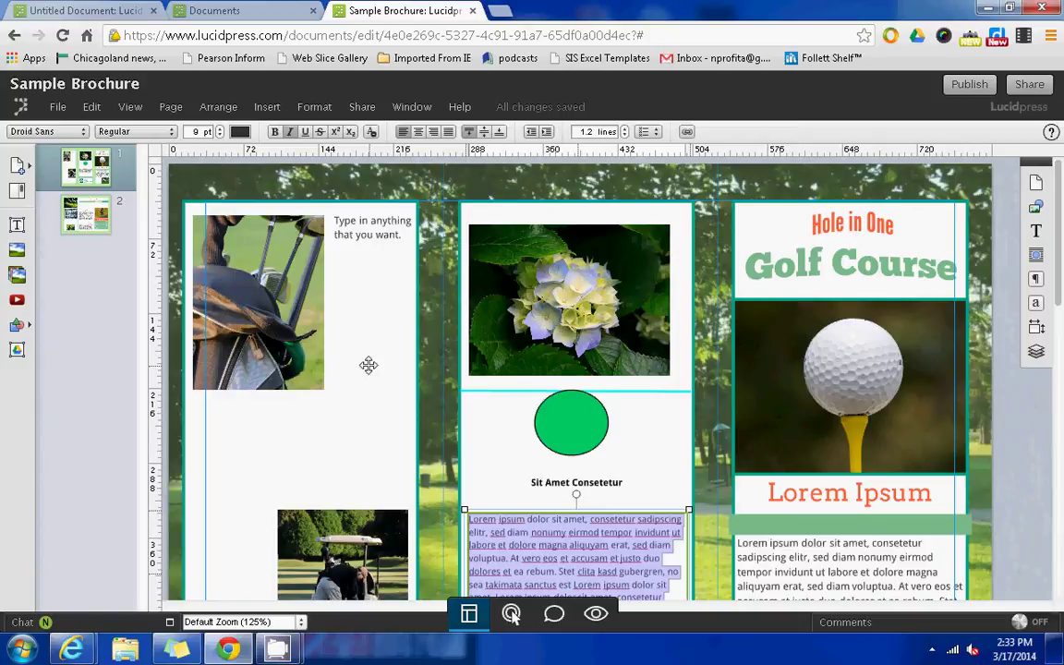
{"action": "left_click", "coordinate": [267, 107]}
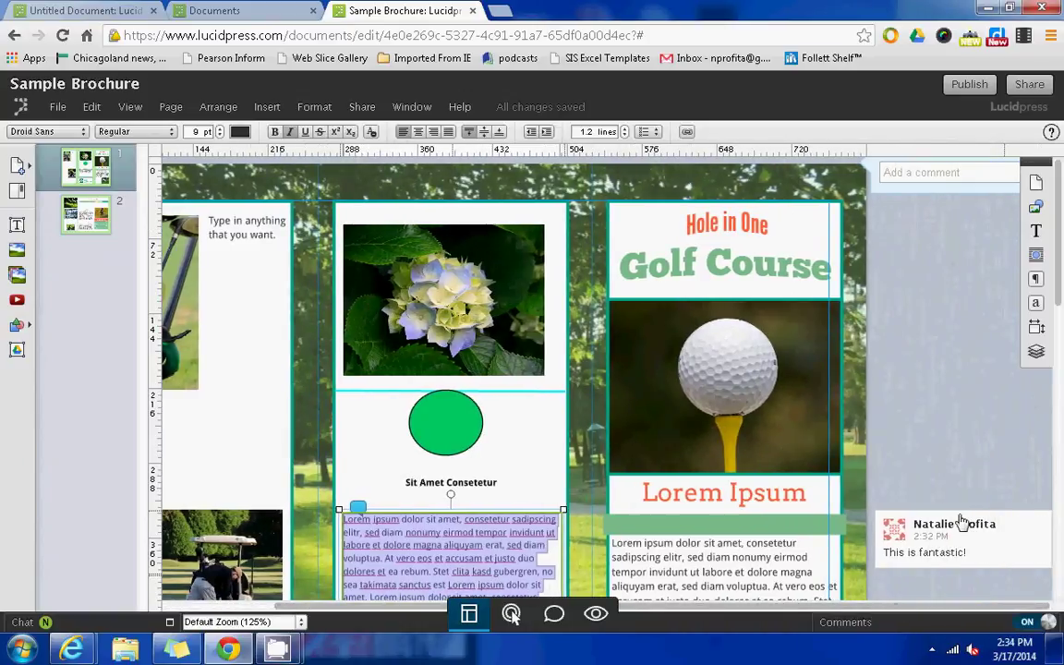
{"action": "left_click", "coordinate": [900, 585]}
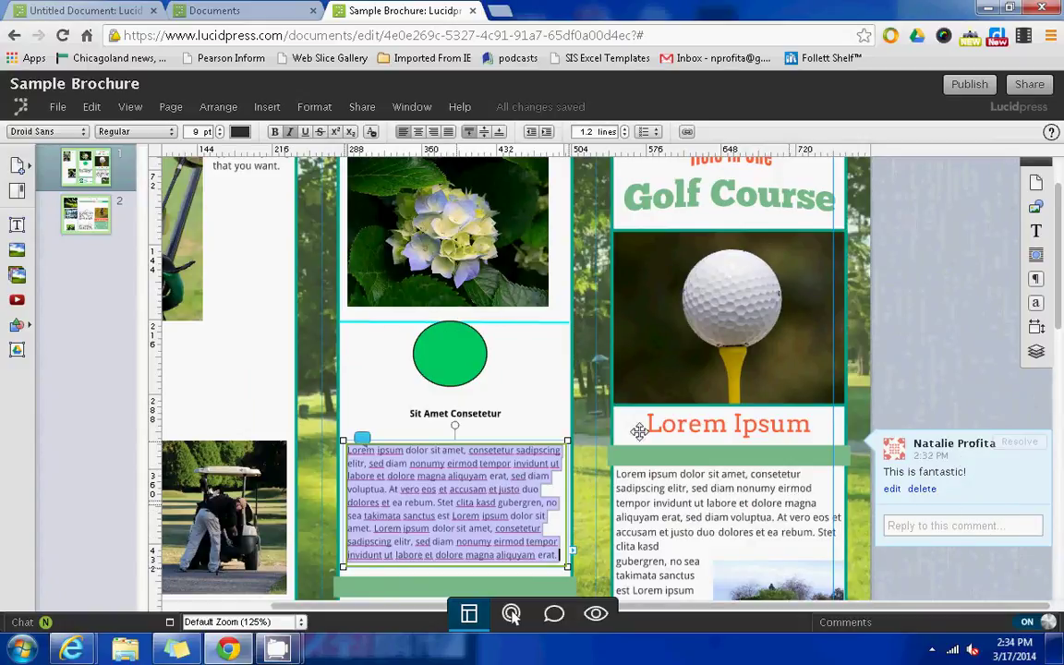
Add the comment 'Interesting!' to the Golf Course heading
{"action": "left_click", "coordinate": [659, 242]}
{"action": "left_click", "coordinate": [672, 210]}
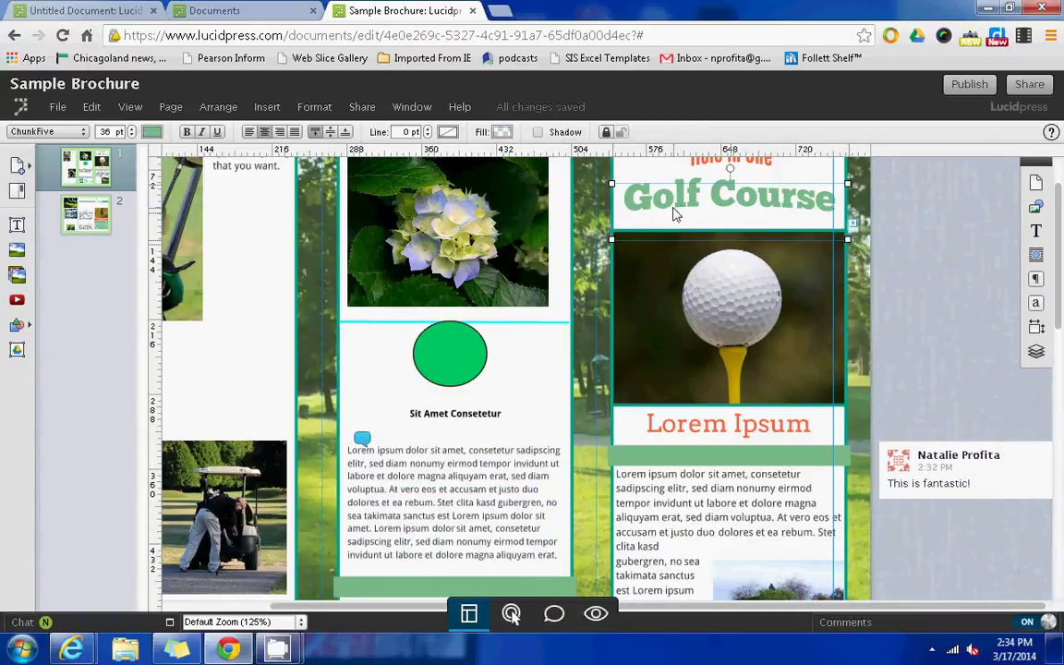
{"action": "right_click", "coordinate": [672, 209]}
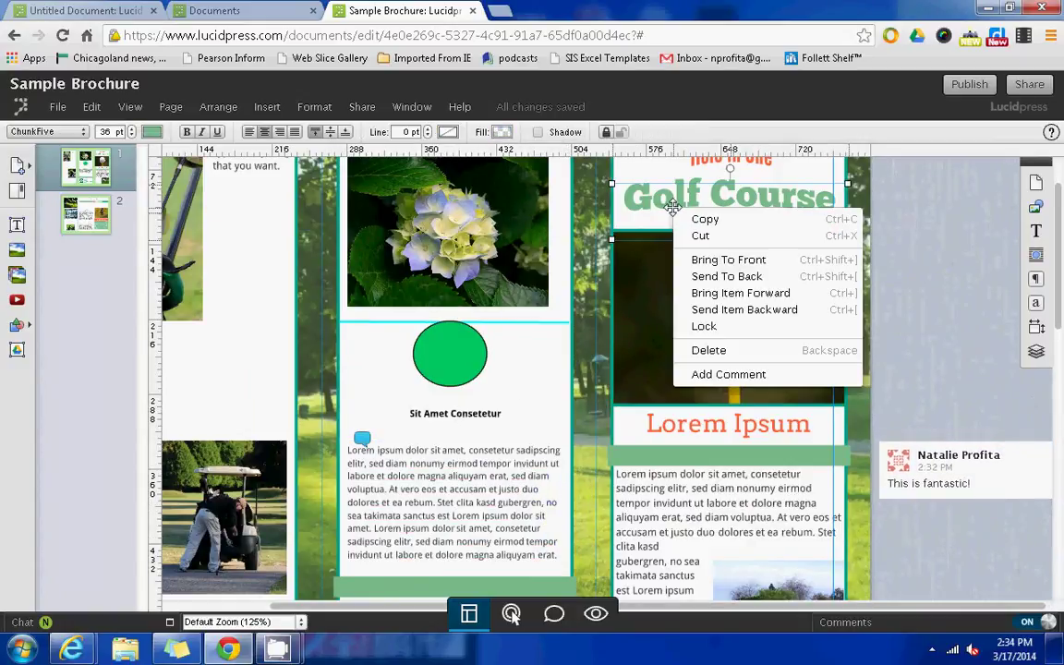
{"action": "left_click", "coordinate": [725, 374]}
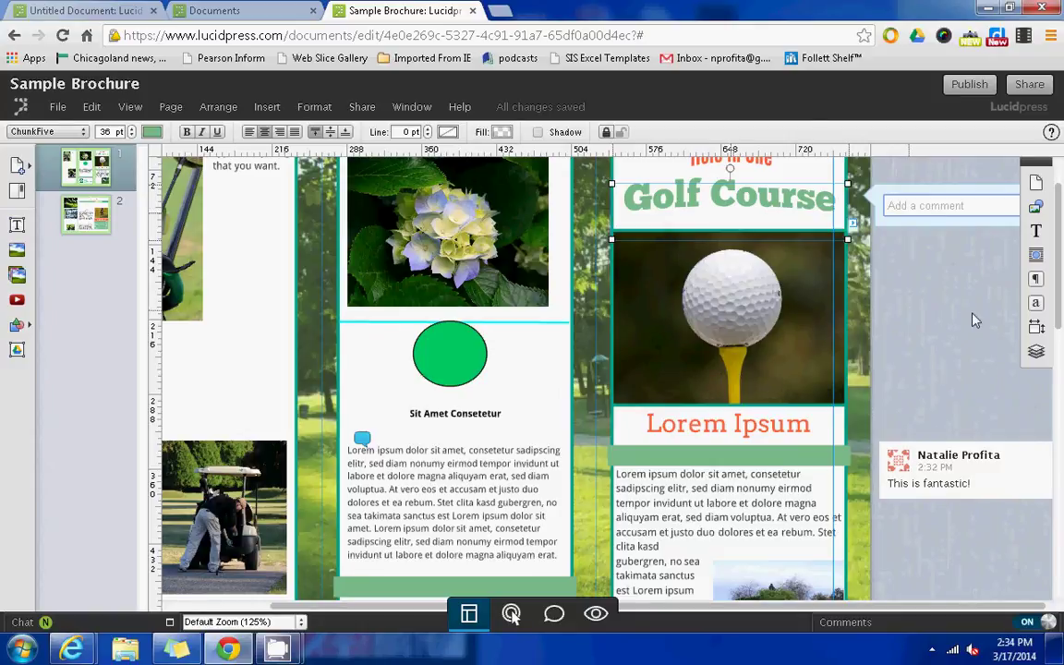
{"action": "type", "text": "Interesting!"}
{"action": "key", "text": "Return"}
{"action": "left_click", "coordinate": [58, 107]}
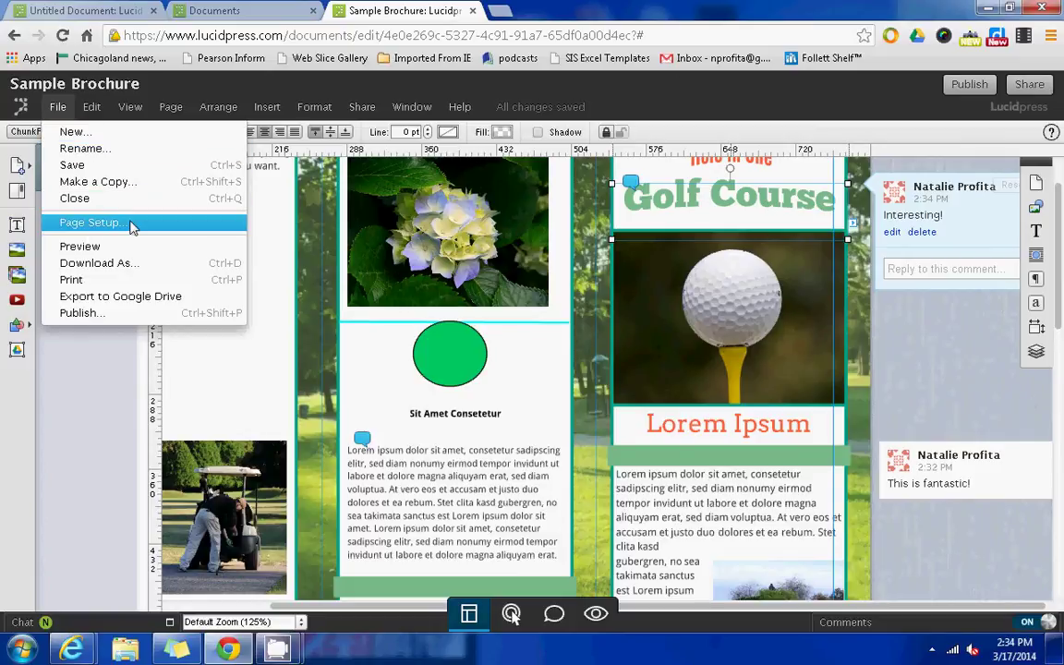
Save the brochure with File > Save, then look through the File and Edit menus
{"action": "left_click", "coordinate": [93, 167]}
{"action": "left_click", "coordinate": [57, 106]}
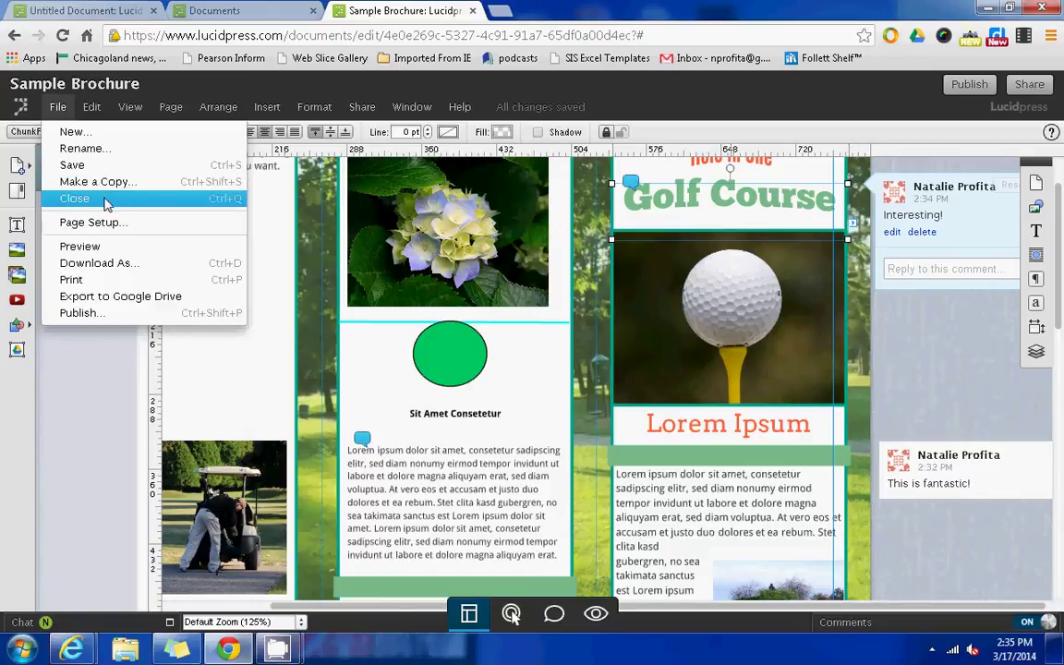
{"action": "left_click", "coordinate": [91, 107]}
{"action": "left_click", "coordinate": [92, 107]}
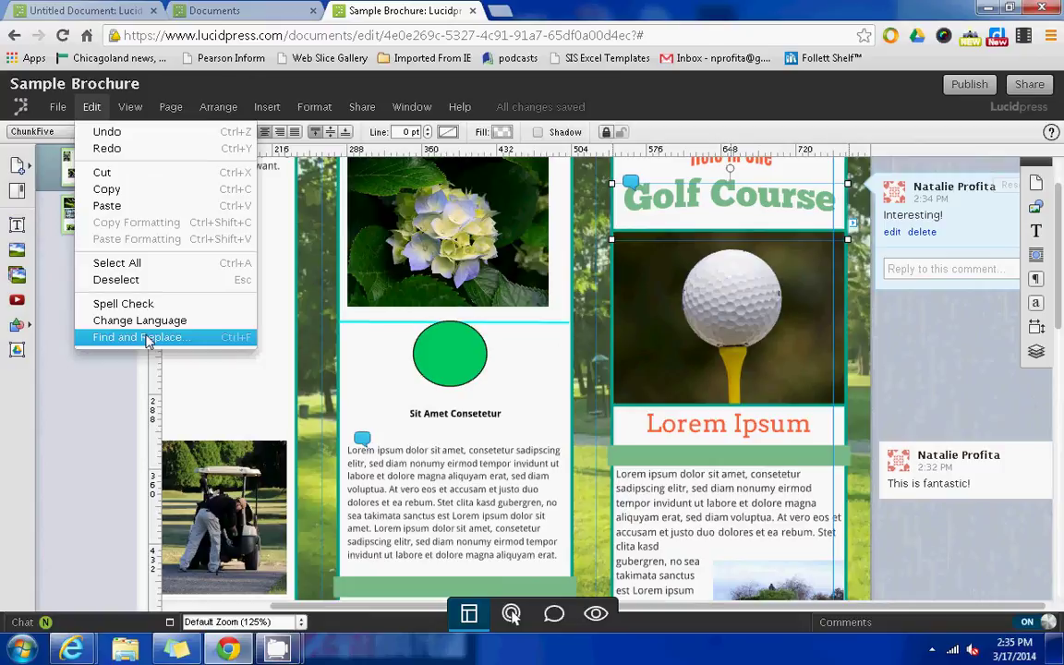
{"action": "mouse_move", "coordinate": [128, 109]}
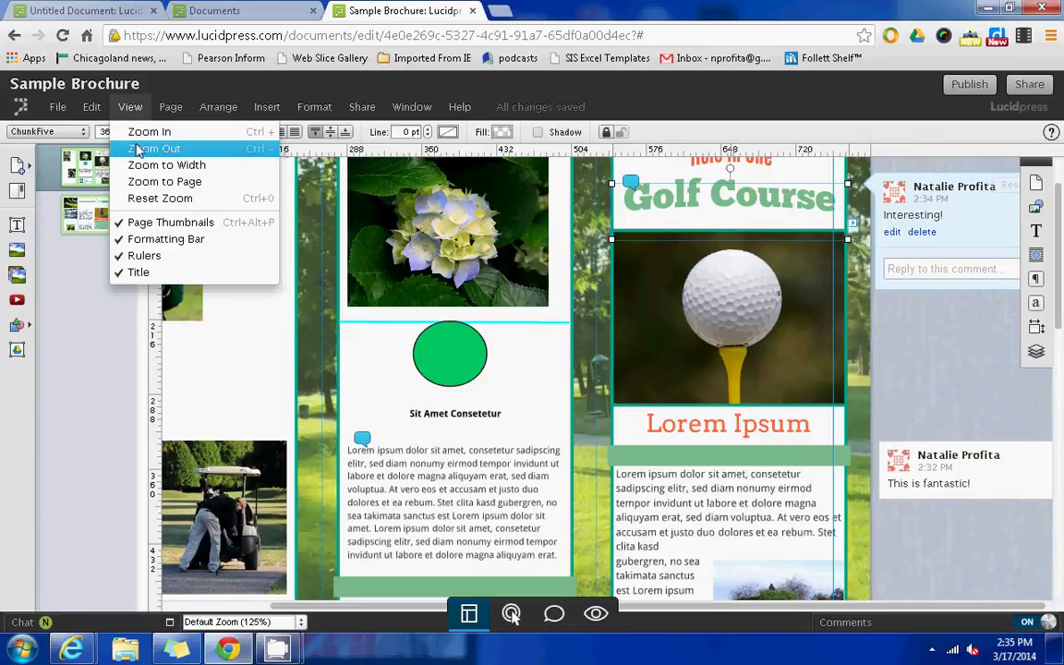
Zoom the brochure out to 100%, then browse the View, Page, Arrange and Insert menus
{"action": "left_click", "coordinate": [138, 149]}
{"action": "left_click", "coordinate": [136, 108]}
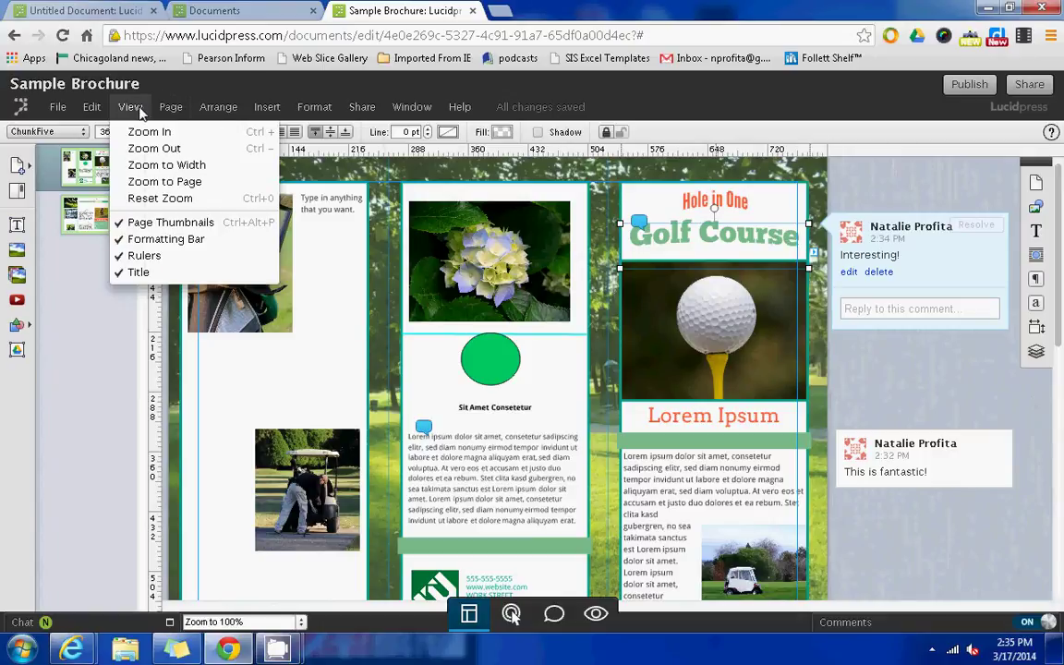
{"action": "mouse_move", "coordinate": [171, 111]}
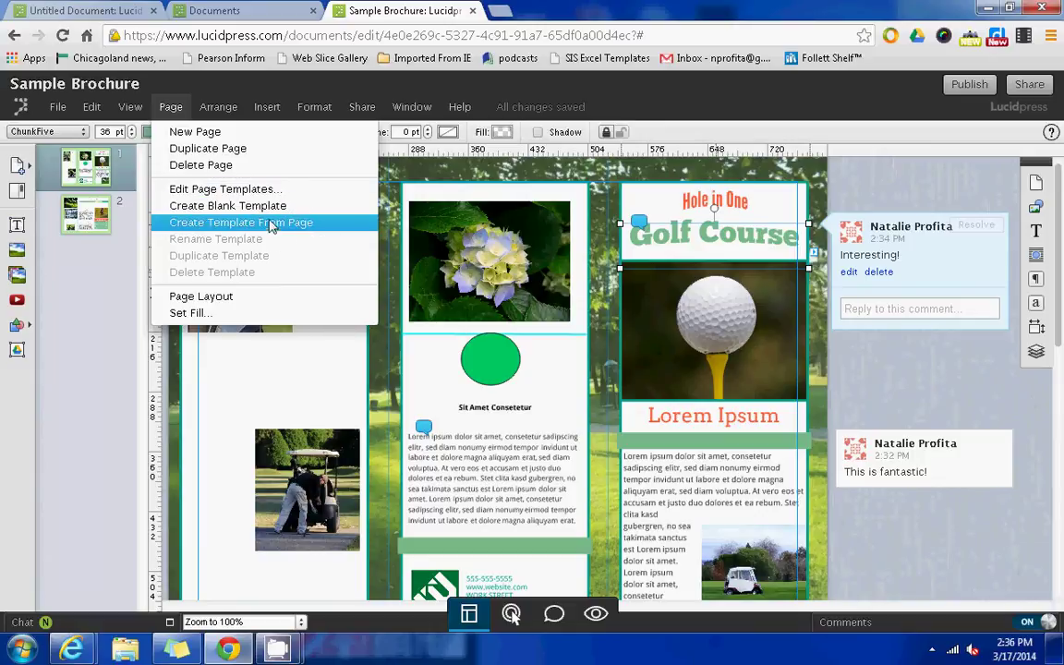
{"action": "mouse_move", "coordinate": [214, 107]}
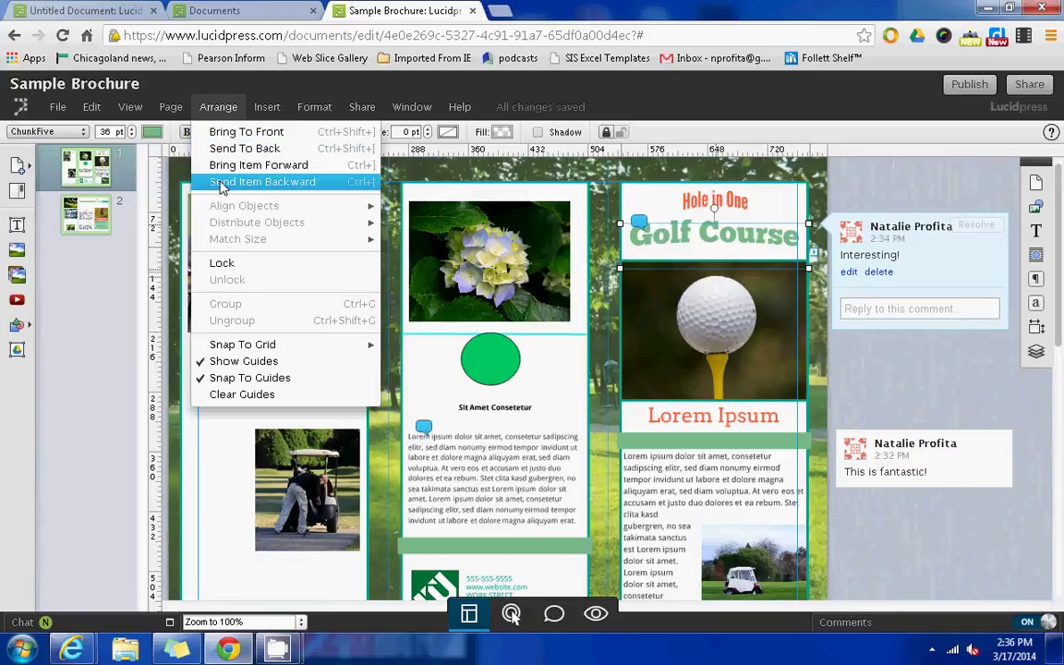
{"action": "mouse_move", "coordinate": [266, 106]}
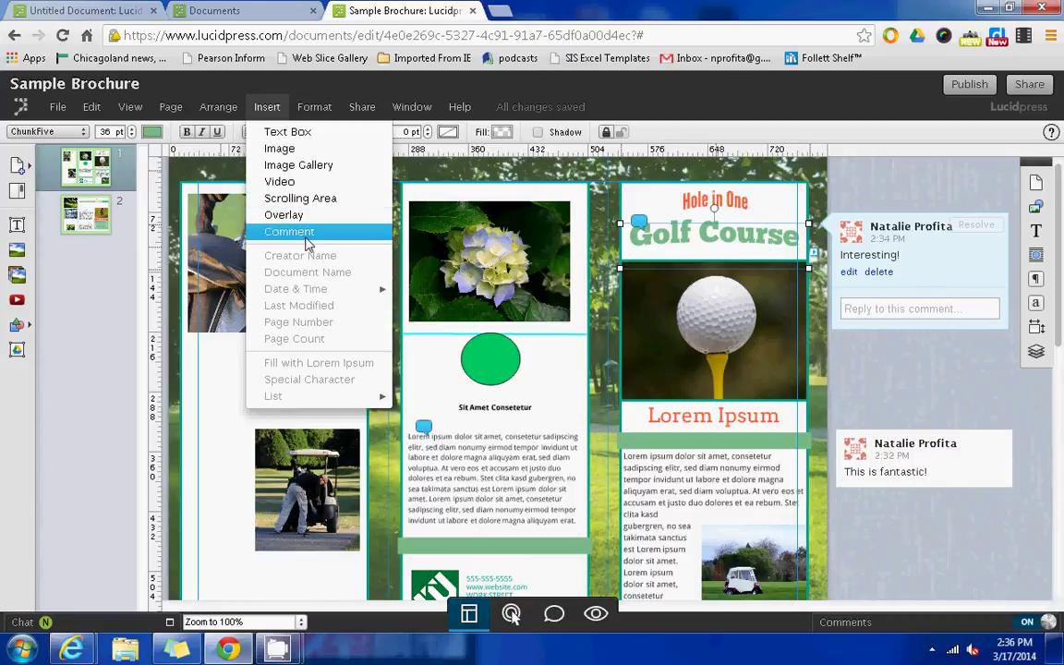
Review the Format and Window menus and font list, keeping the document title 'Sample Brochure'
{"action": "left_click", "coordinate": [314, 107]}
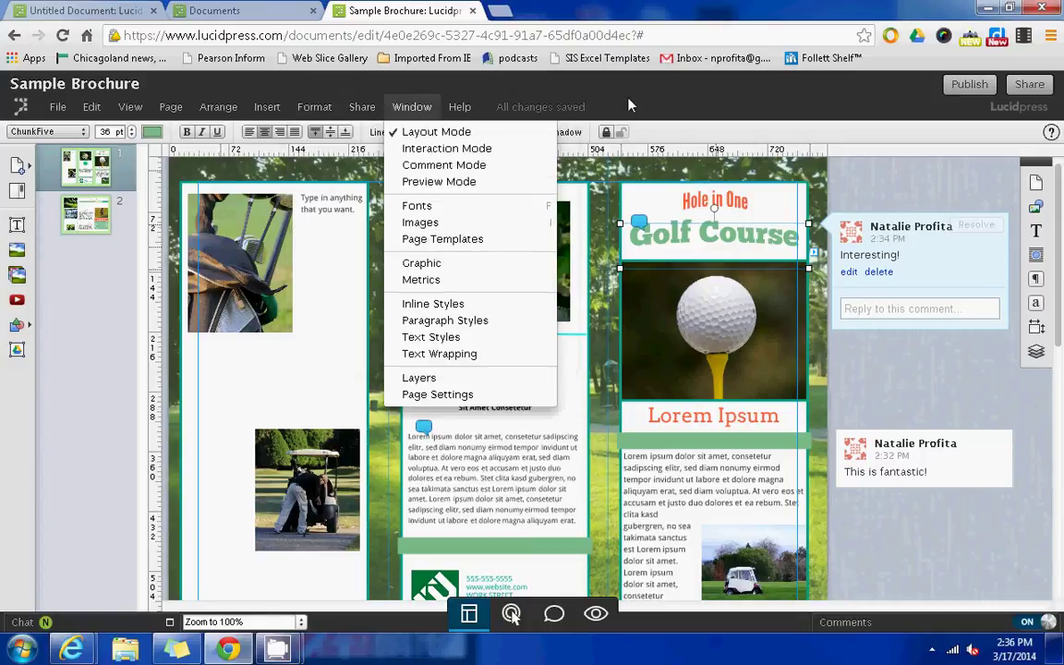
{"action": "left_click", "coordinate": [565, 87]}
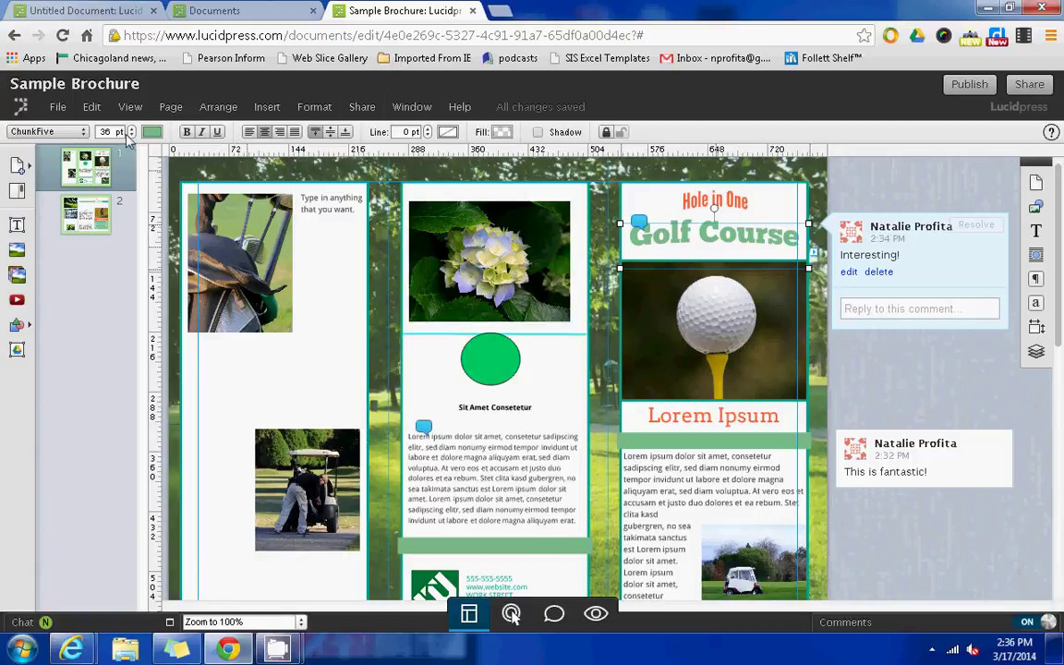
{"action": "left_click", "coordinate": [74, 131]}
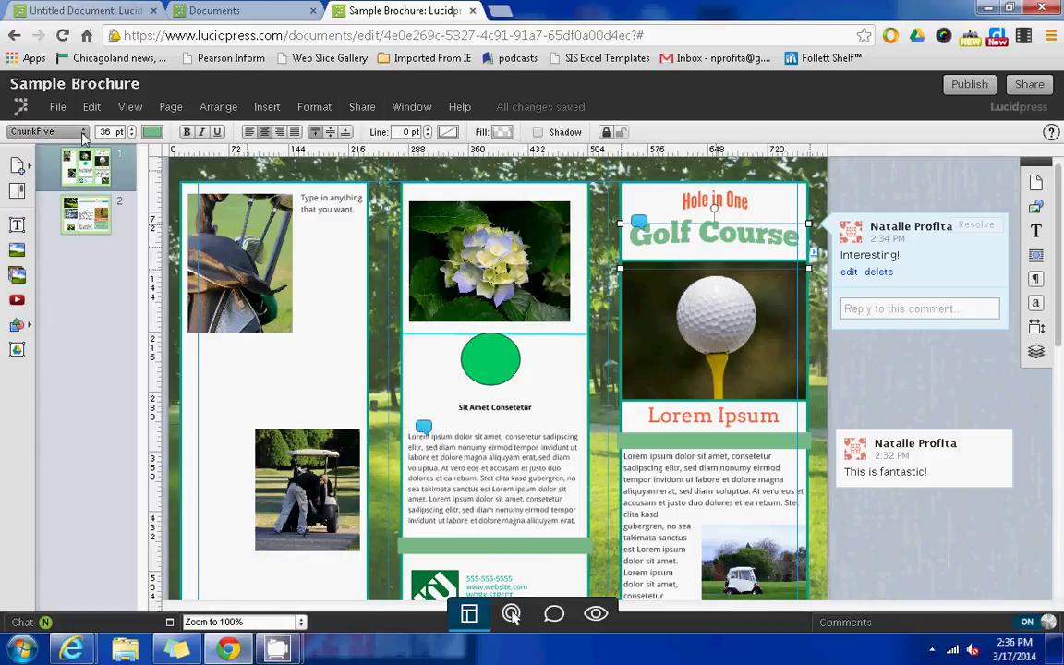
{"action": "left_click", "coordinate": [277, 81]}
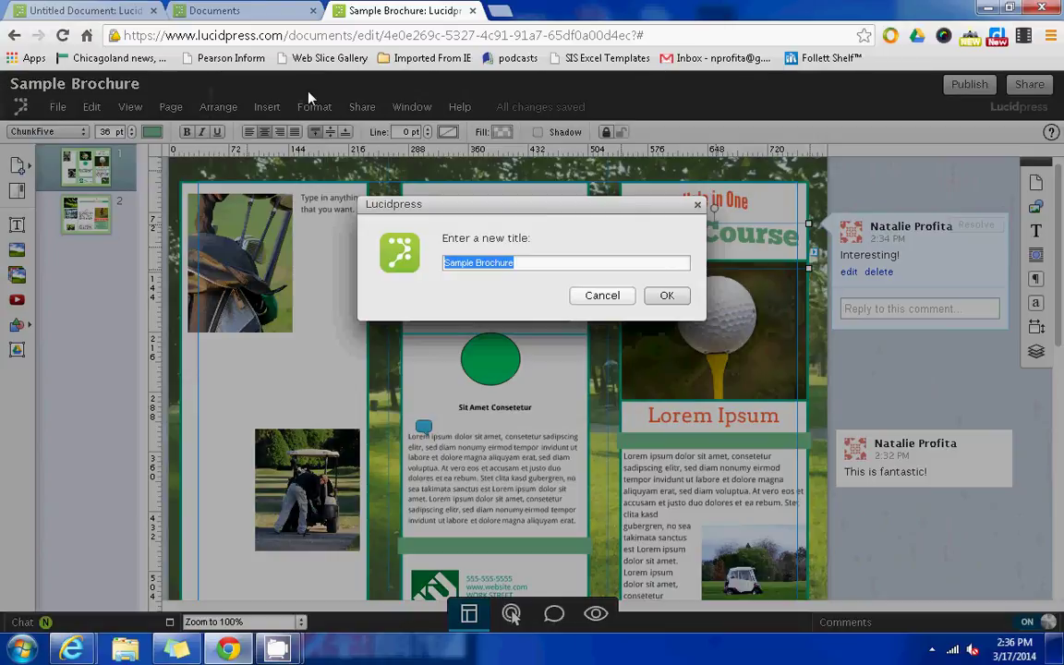
{"action": "left_click", "coordinate": [666, 295]}
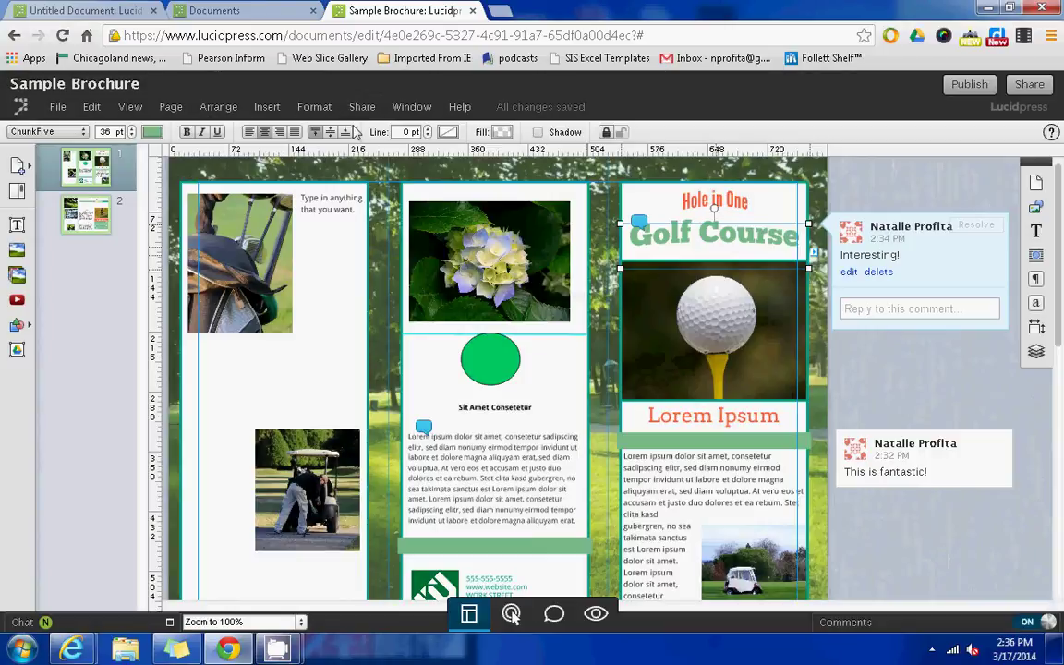
Look through the Share and Help menus, then close them
{"action": "left_click", "coordinate": [364, 107]}
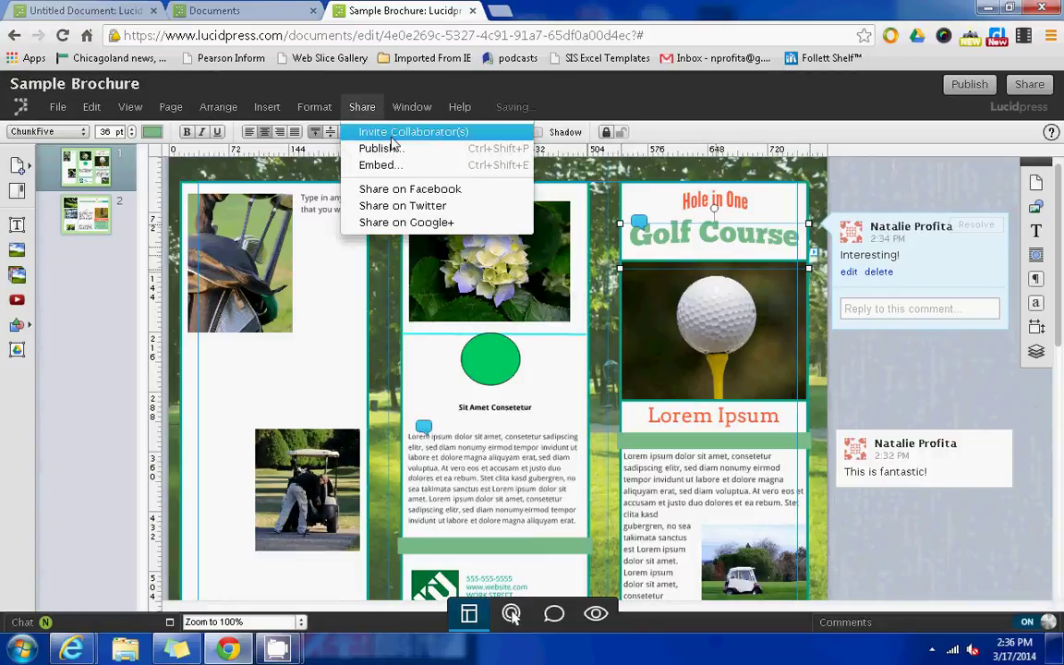
{"action": "left_click", "coordinate": [459, 107]}
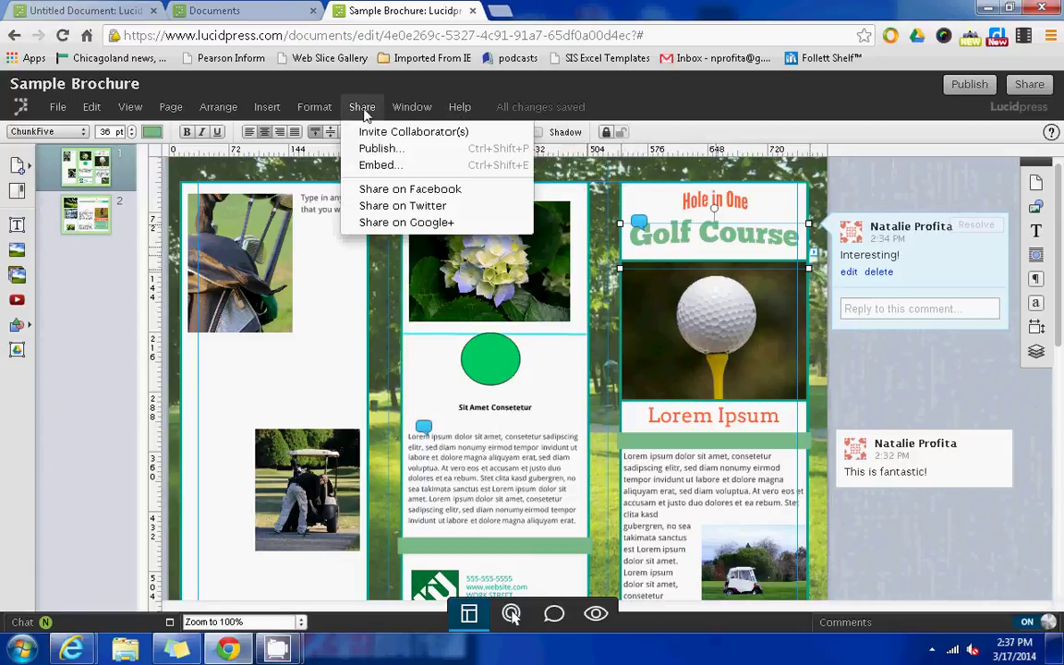
{"action": "left_click", "coordinate": [782, 106]}
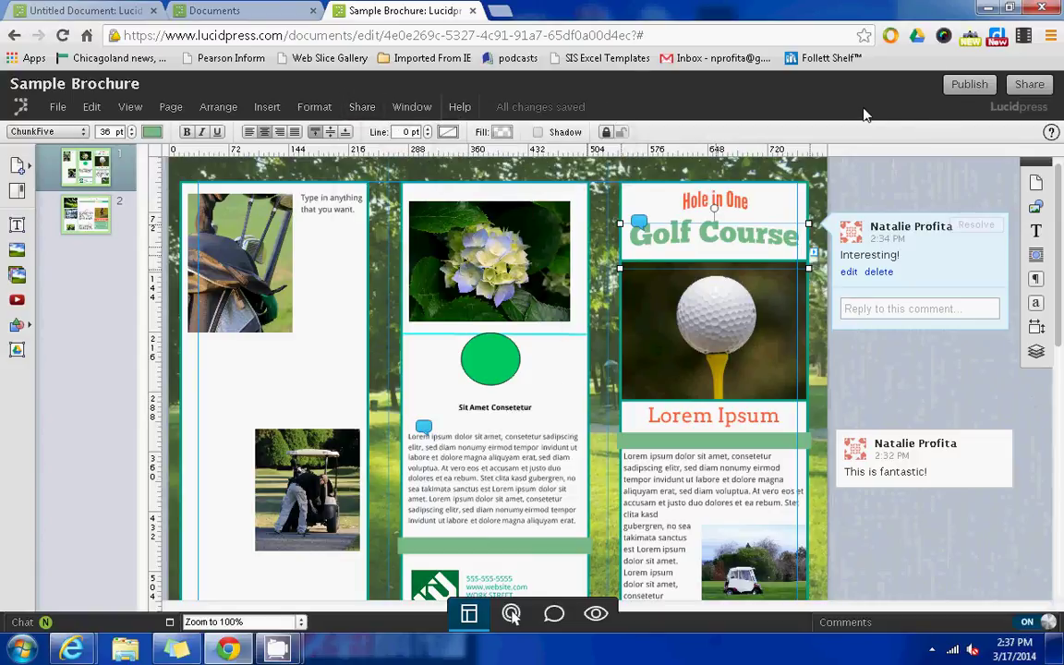